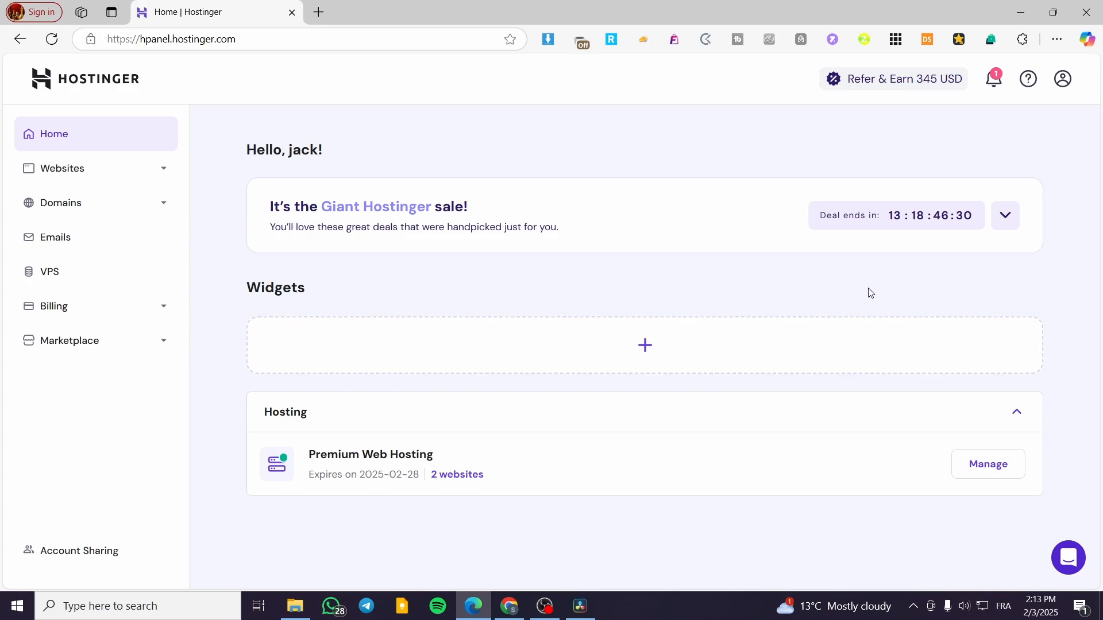
Open the store manager for jacksclothing.xyz from the list of websites
left_click(164, 171)
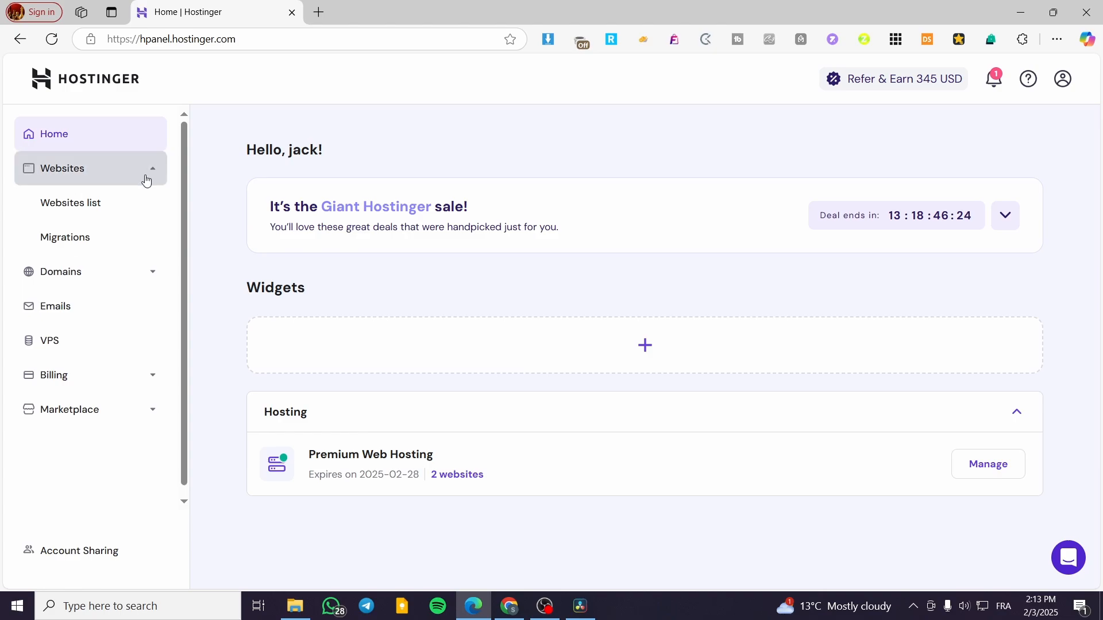
left_click(71, 212)
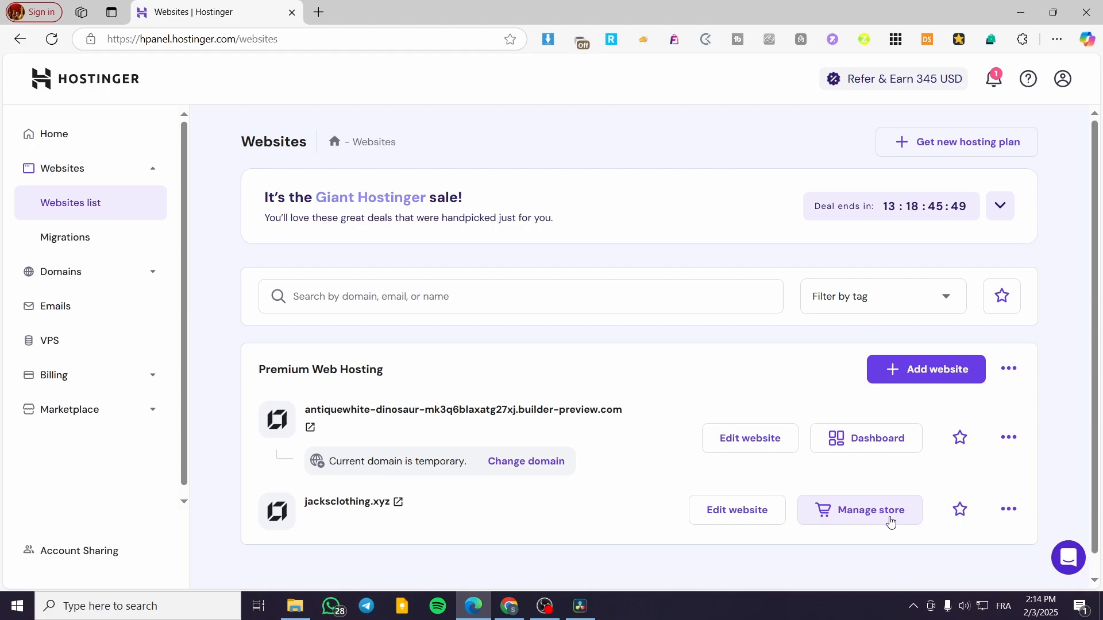
left_click(871, 520)
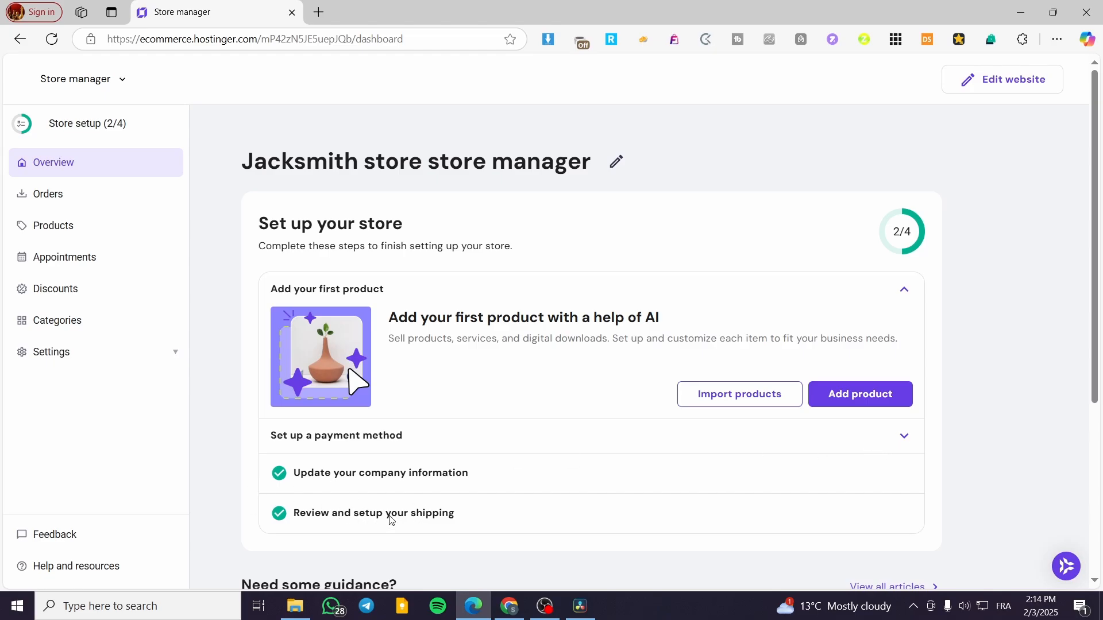
Open the store's shipping settings
scroll(425, 506, "down", 4)
scroll(457, 490, "up", 4)
left_click(60, 358)
scroll(74, 351, "down", 2)
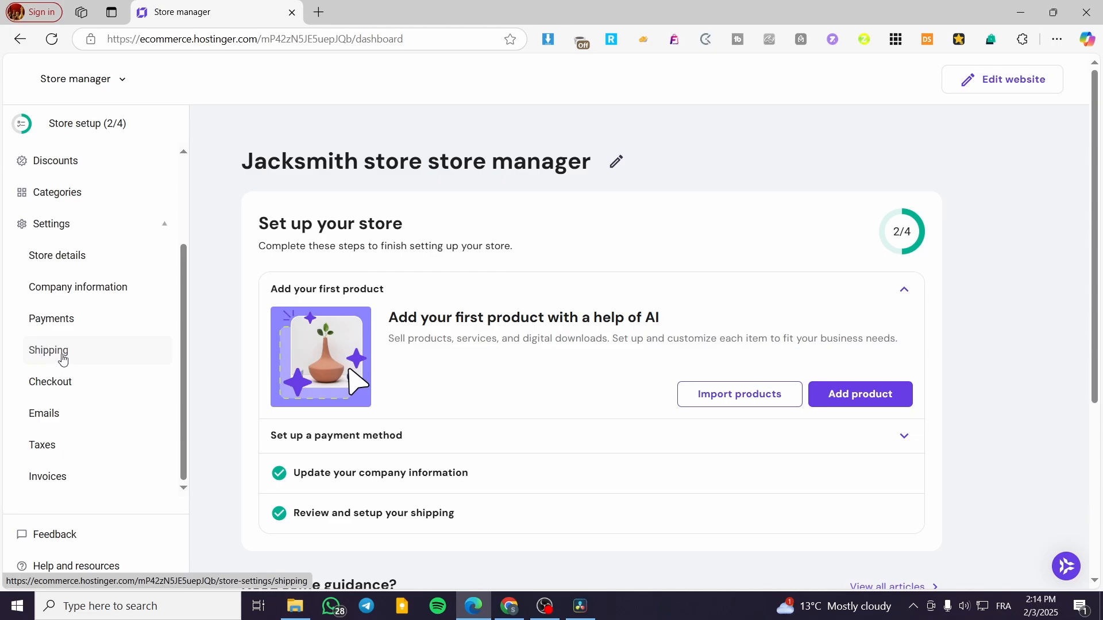
left_click(63, 359)
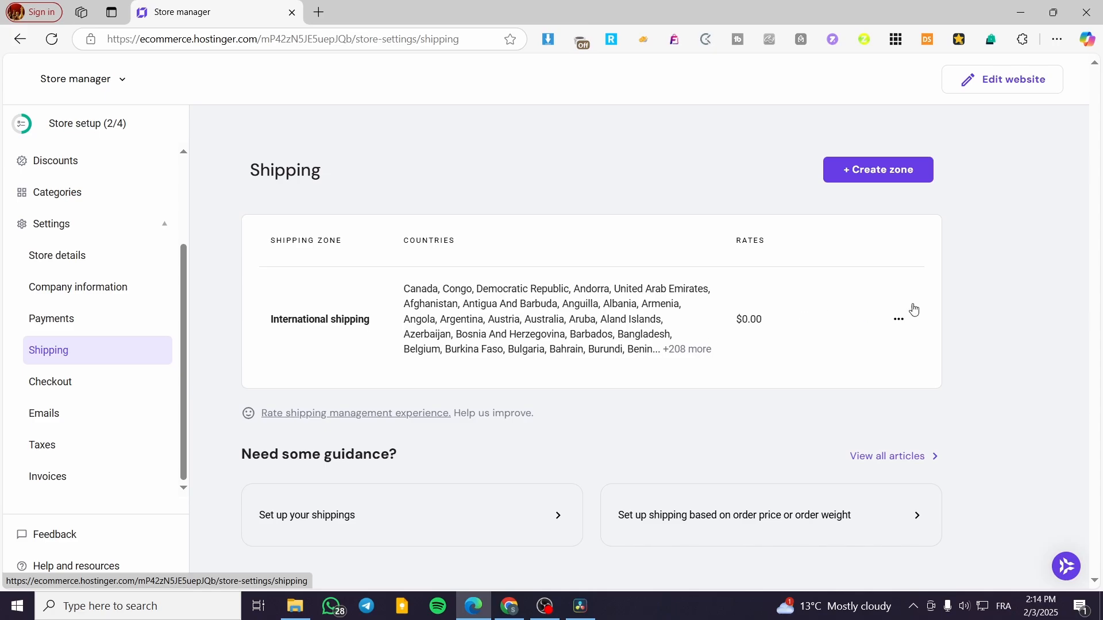
Open the International shipping zone for editing and review its name, countries and shipping options
left_click(900, 322)
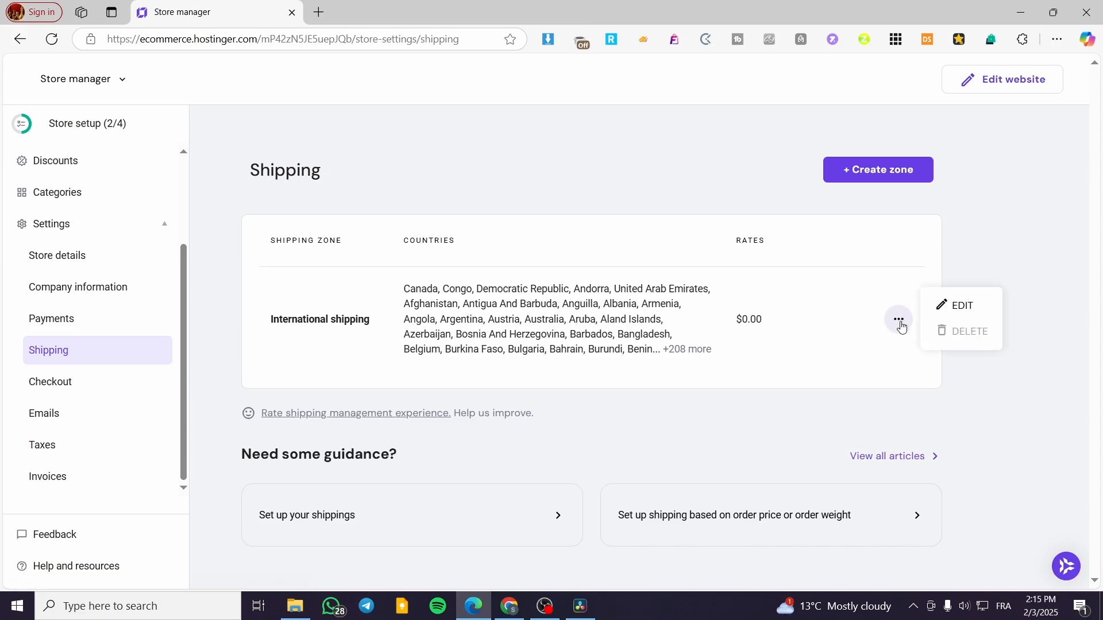
left_click(945, 305)
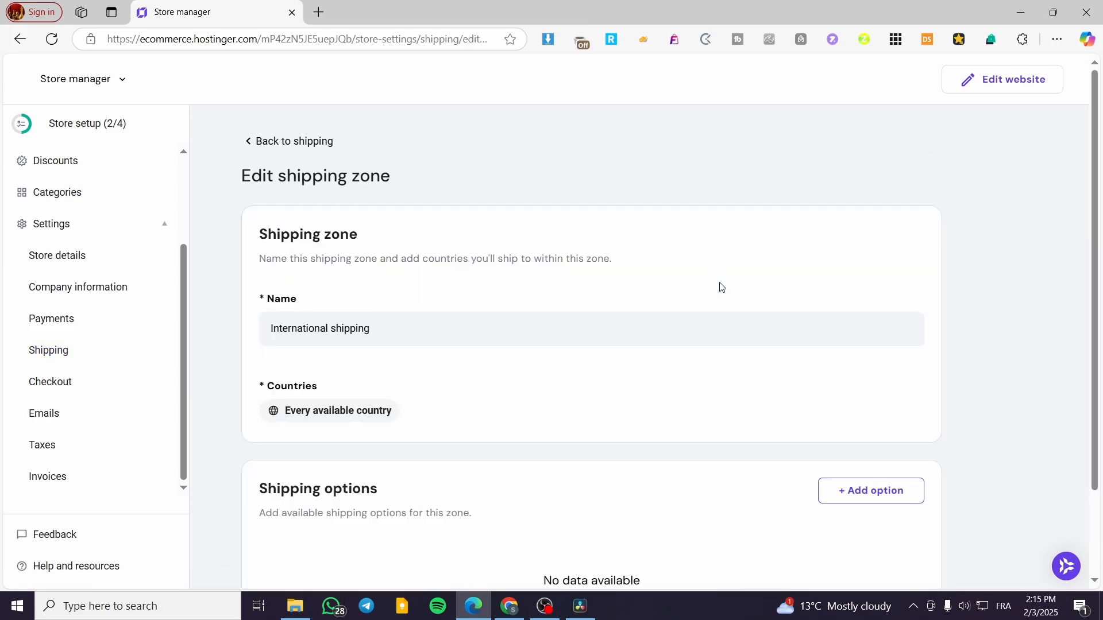
scroll(442, 359, "down", 2)
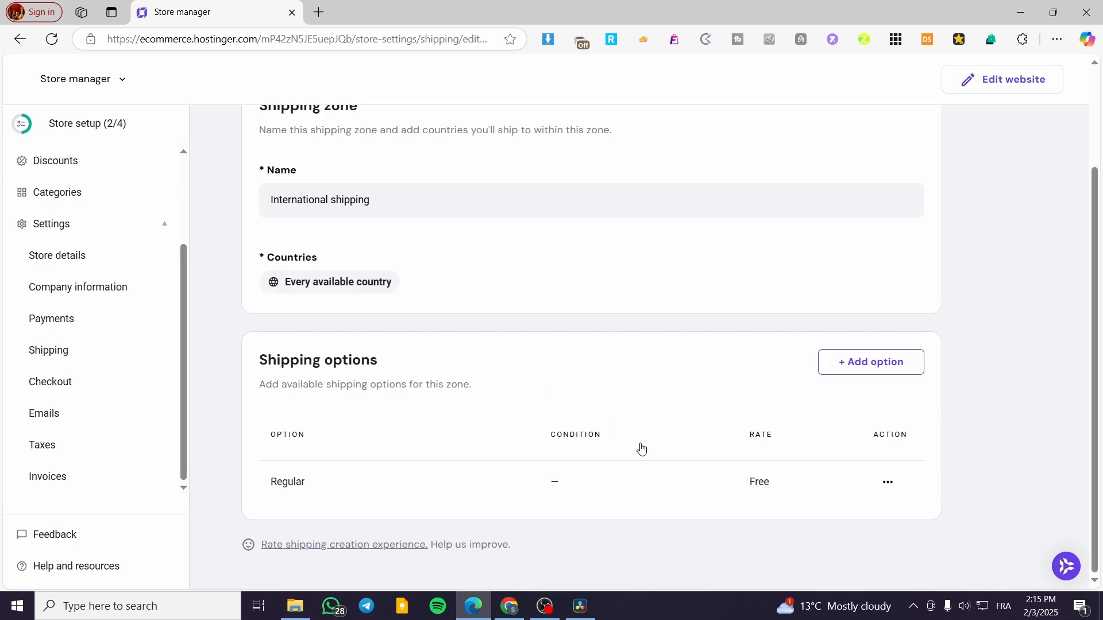
scroll(602, 500, "up", 2)
scroll(602, 499, "up", 1)
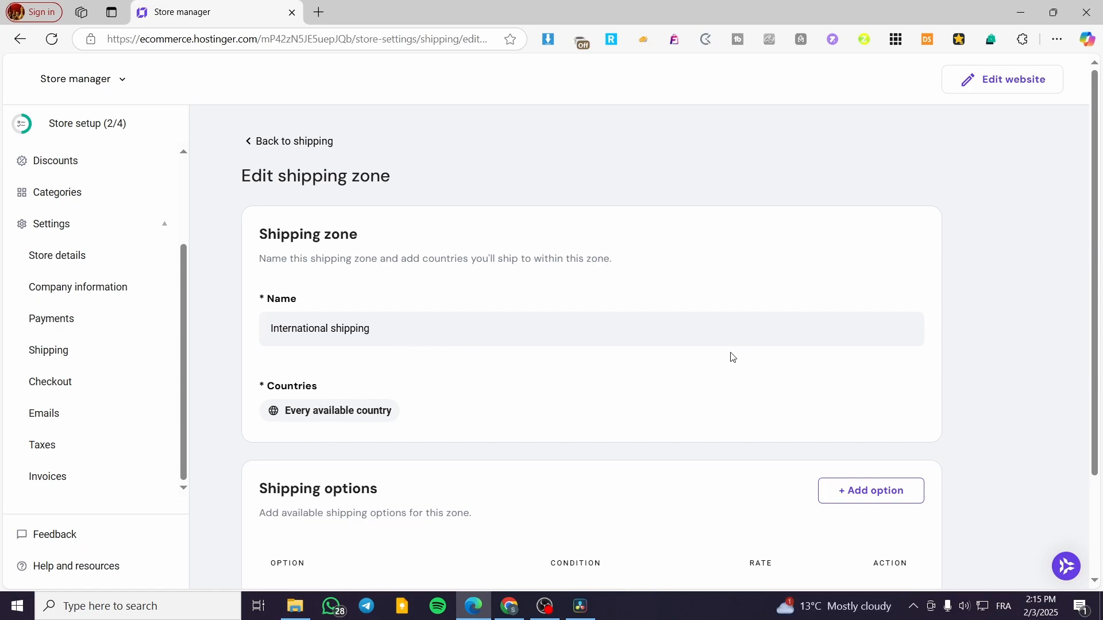
scroll(573, 414, "down", 2)
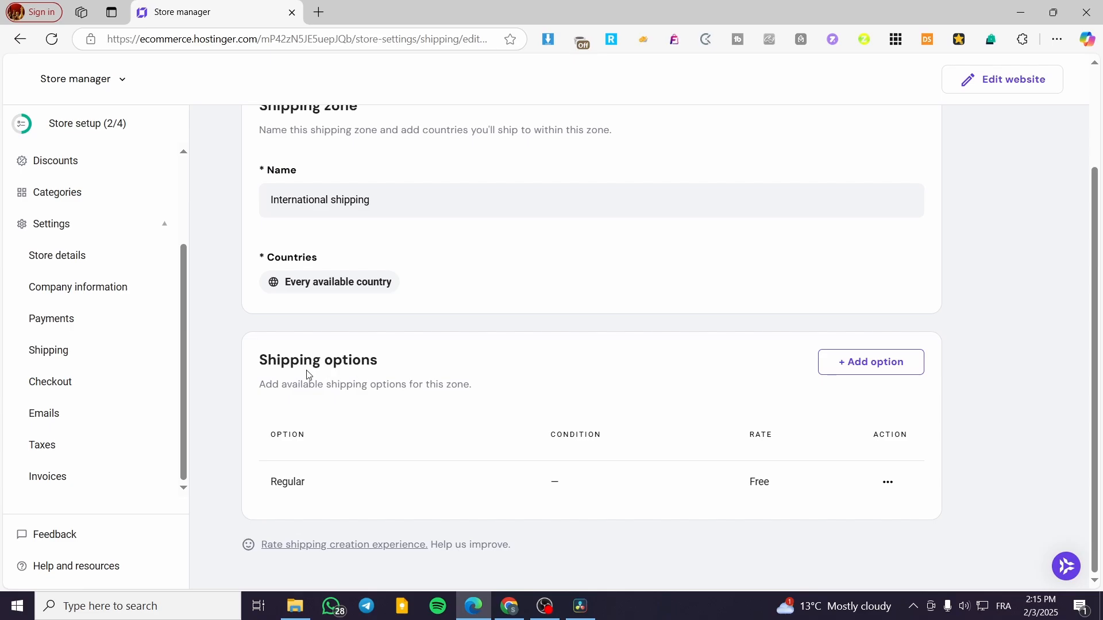
Open the Regular shipping option of the zone and rename it as Standard Shipping
left_click(306, 483)
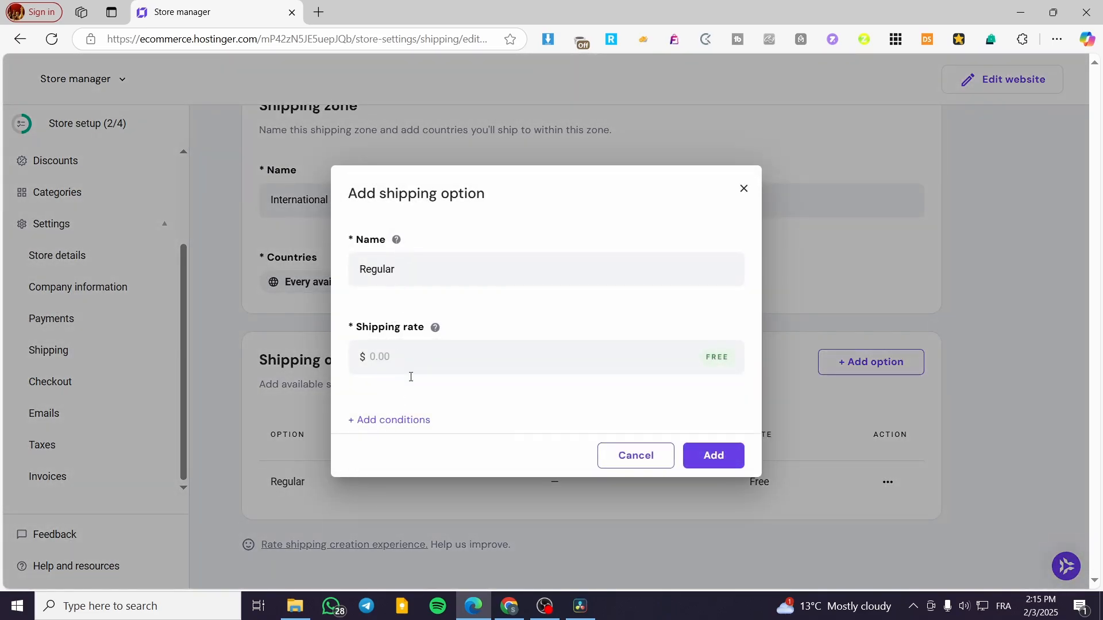
left_click(392, 361)
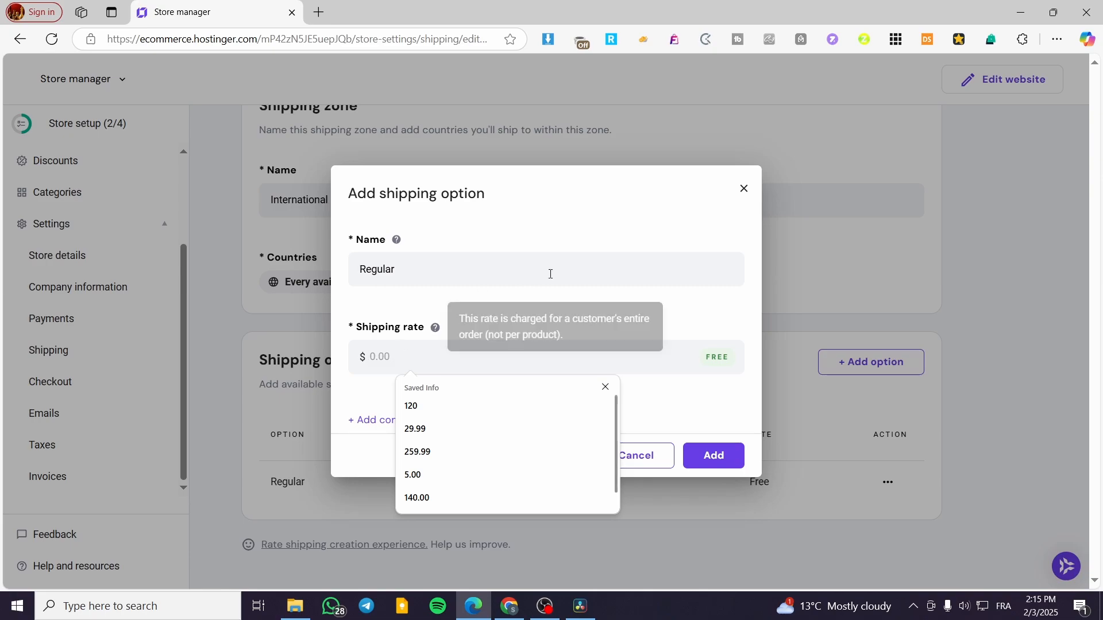
left_click(717, 338)
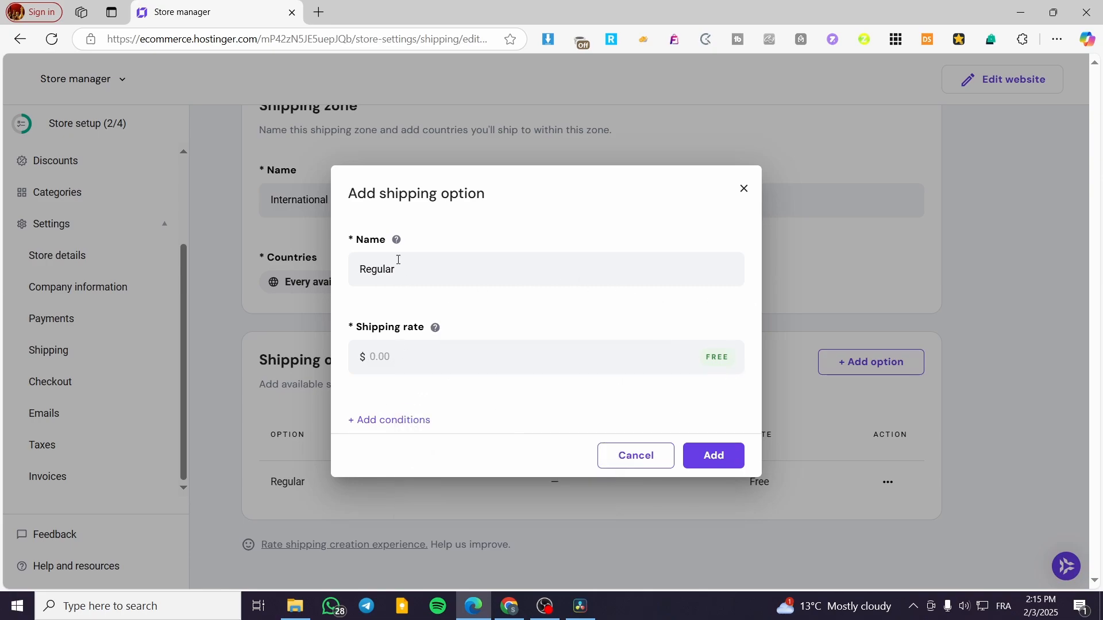
left_click_drag(410, 276, 352, 272)
type("Standard Shipping")
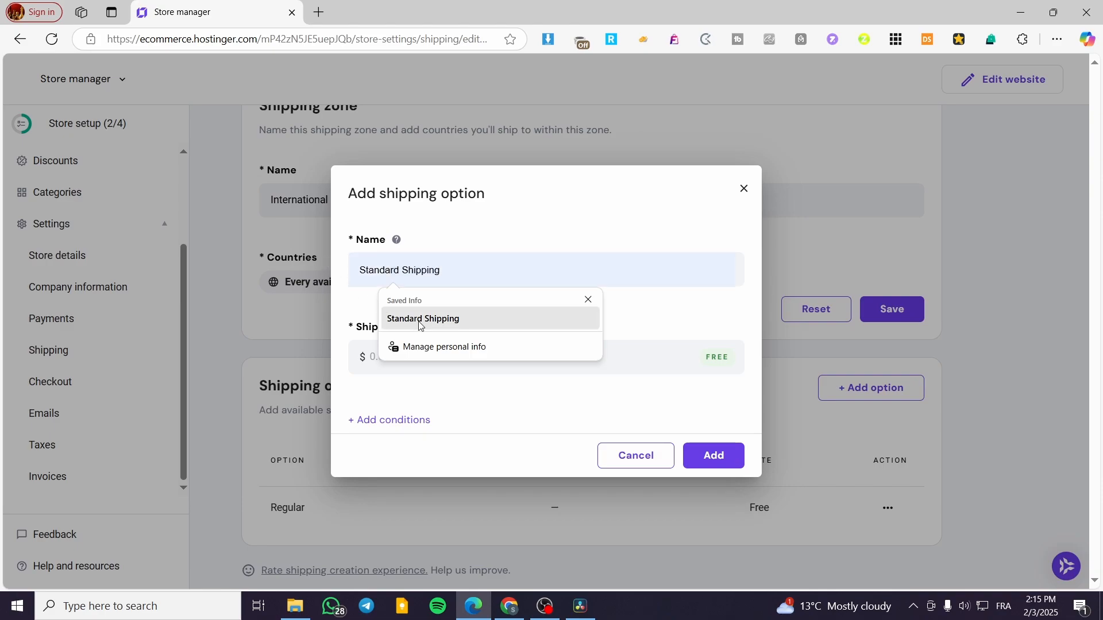
left_click(423, 319)
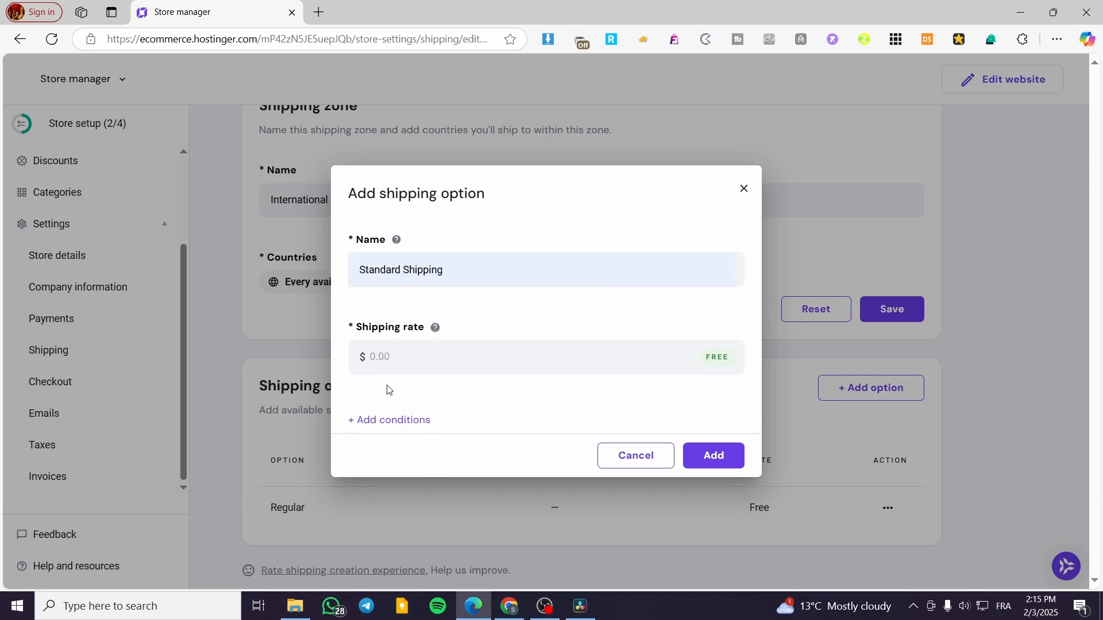
Set the shipping rate of the Standard Shipping option to $15
left_click(418, 360)
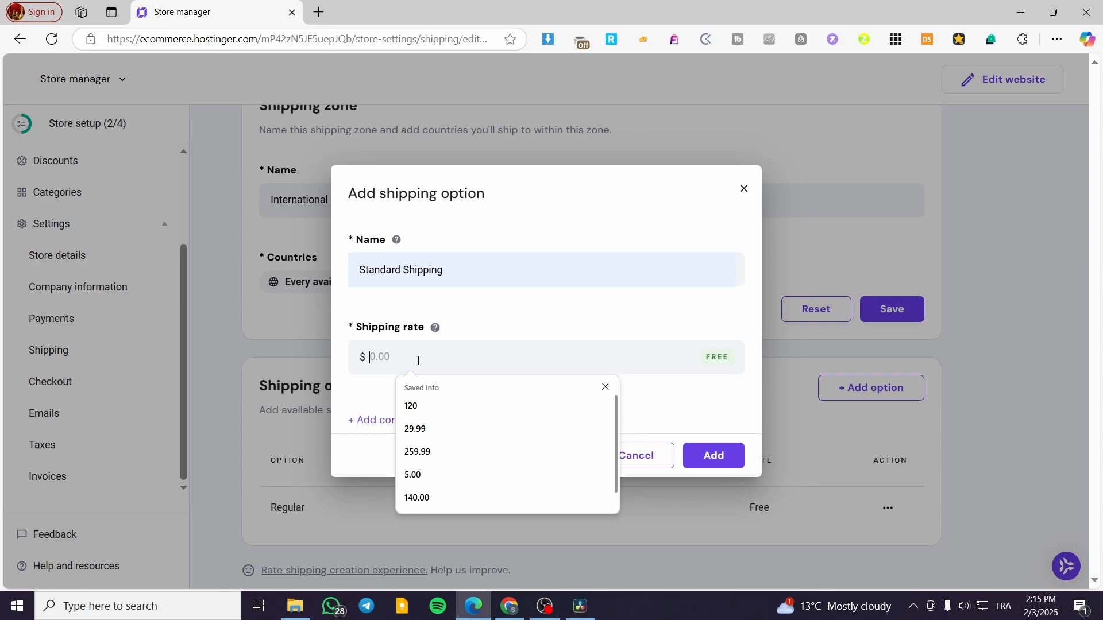
type("15")
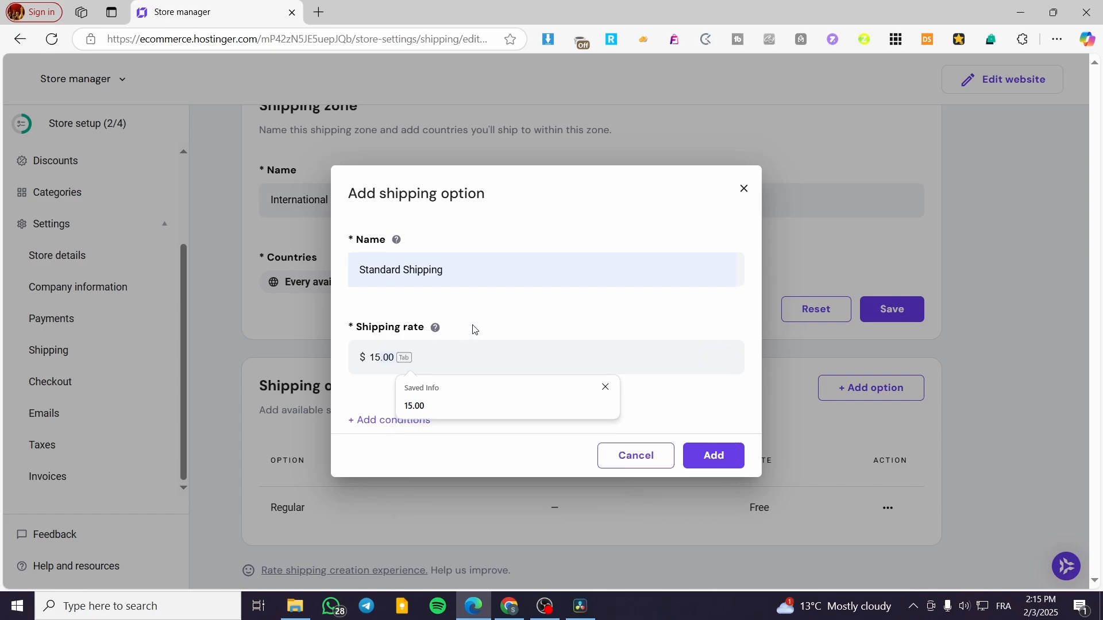
left_click(472, 326)
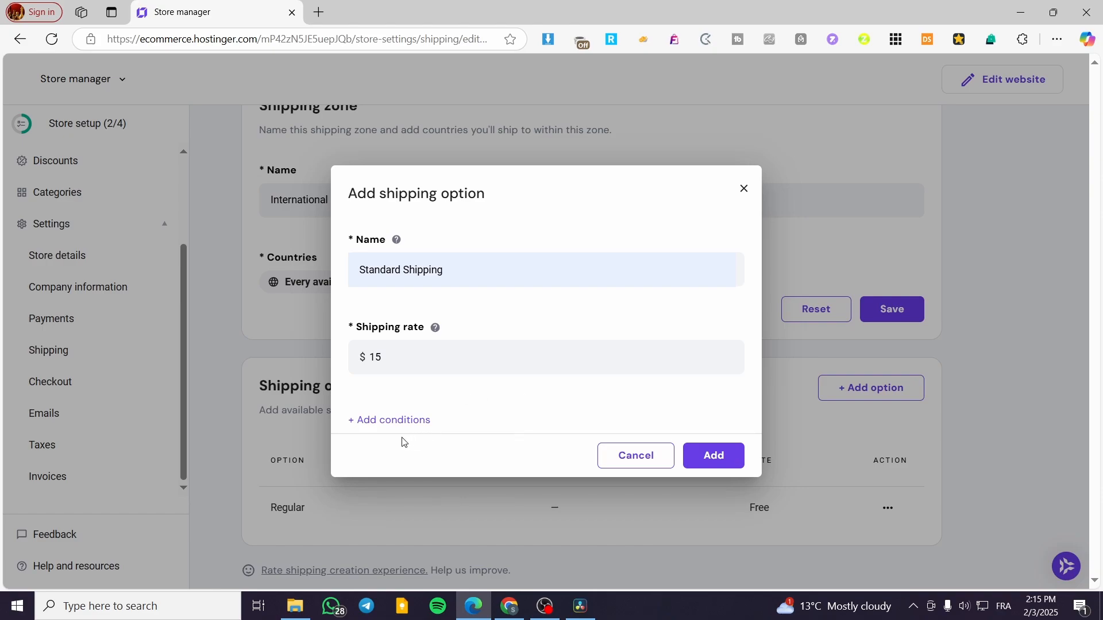
Add a condition to the Standard Shipping option, comparing the order weight type and choosing Order price
left_click(381, 428)
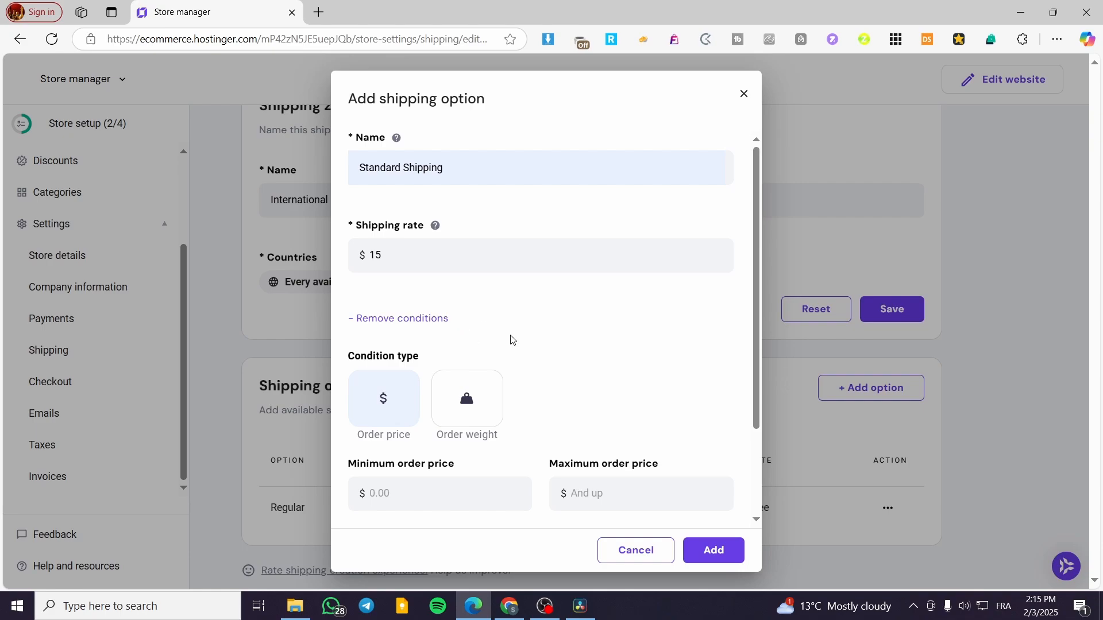
scroll(594, 360, "down", 1)
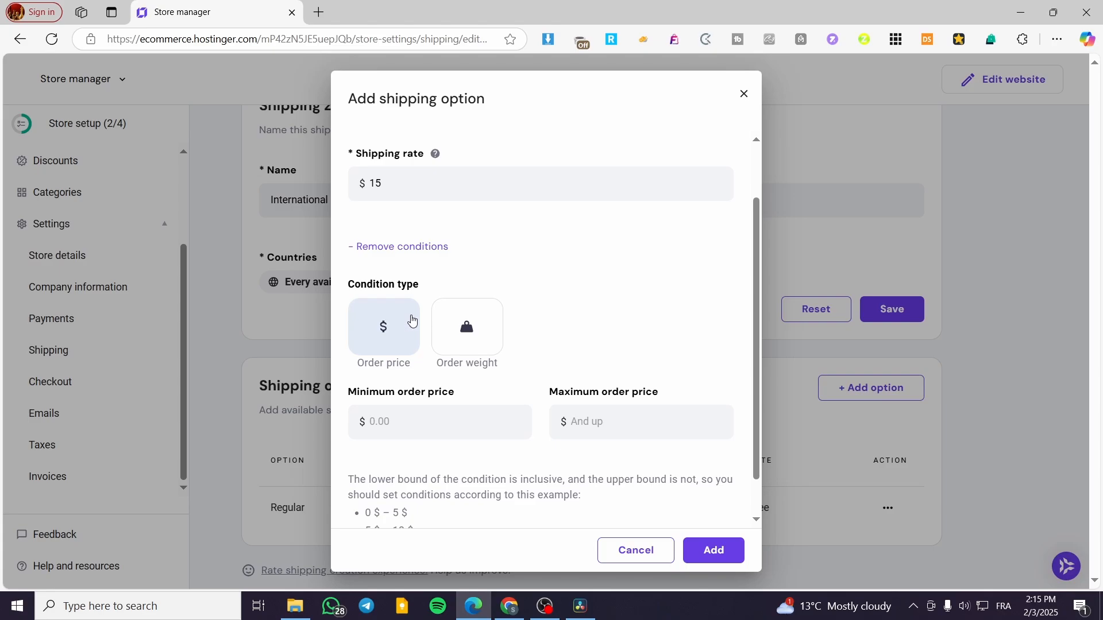
left_click(477, 335)
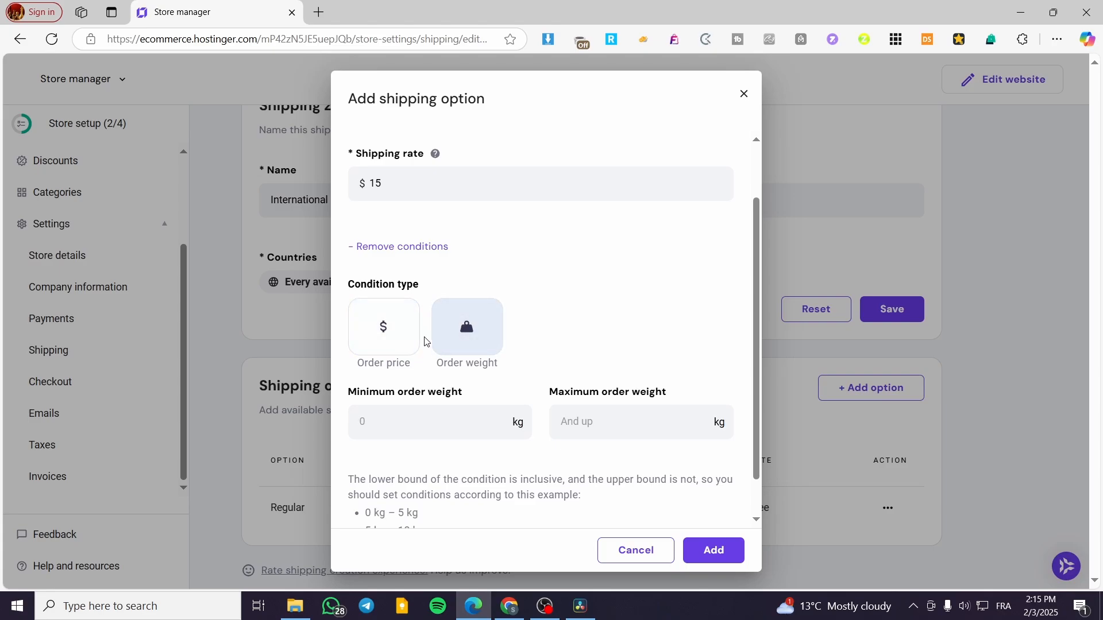
left_click(371, 329)
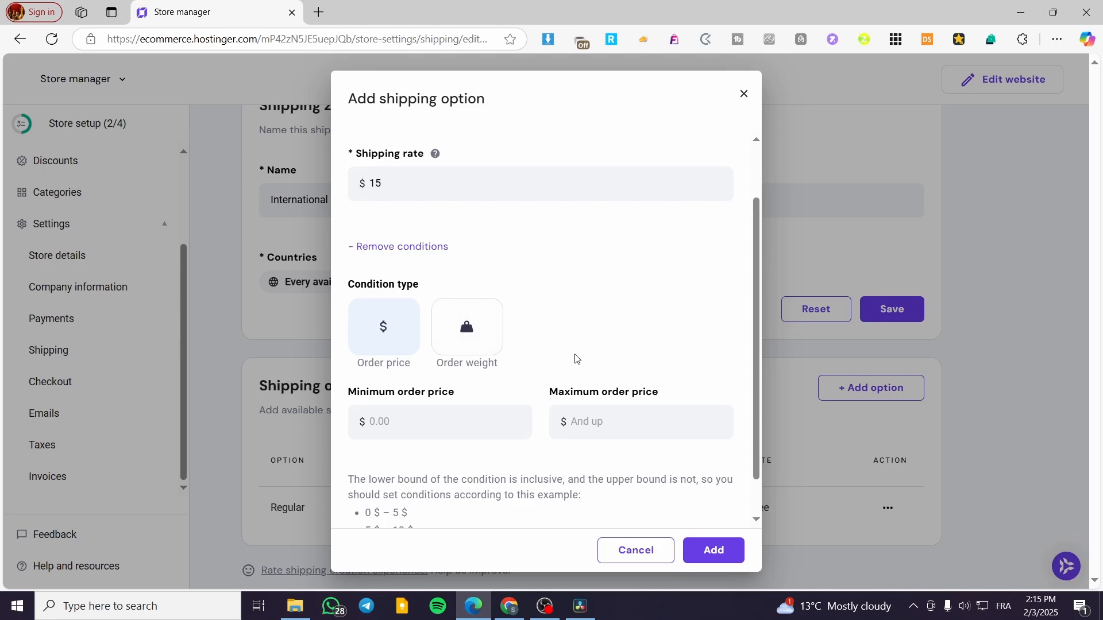
scroll(517, 376, "up", 2)
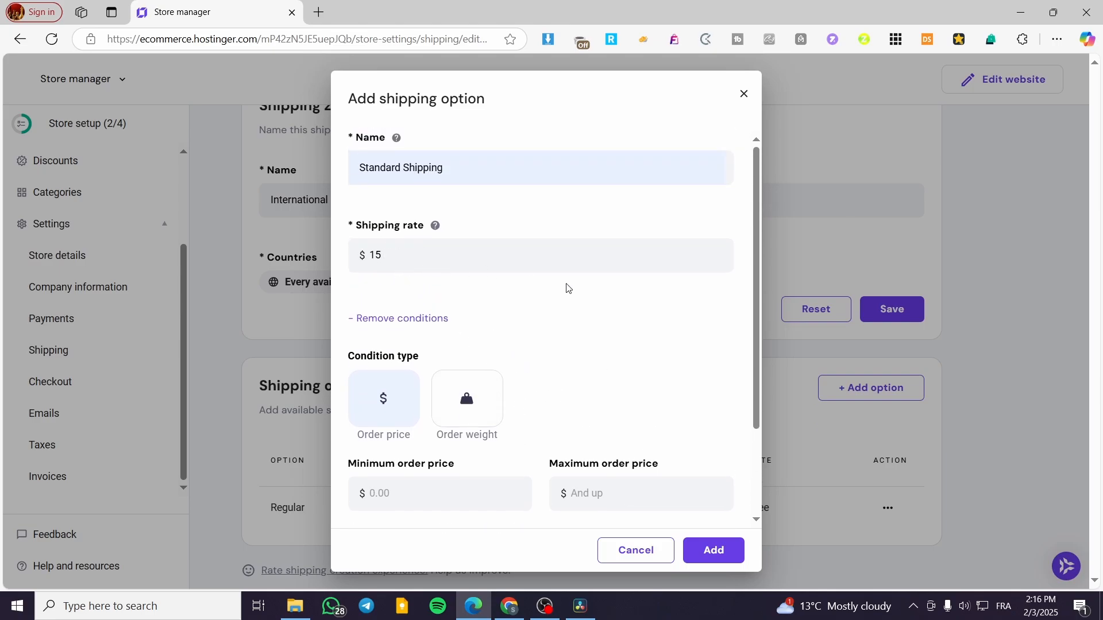
scroll(568, 288, "down", 3)
scroll(586, 326, "up", 3)
scroll(408, 438, "down", 2)
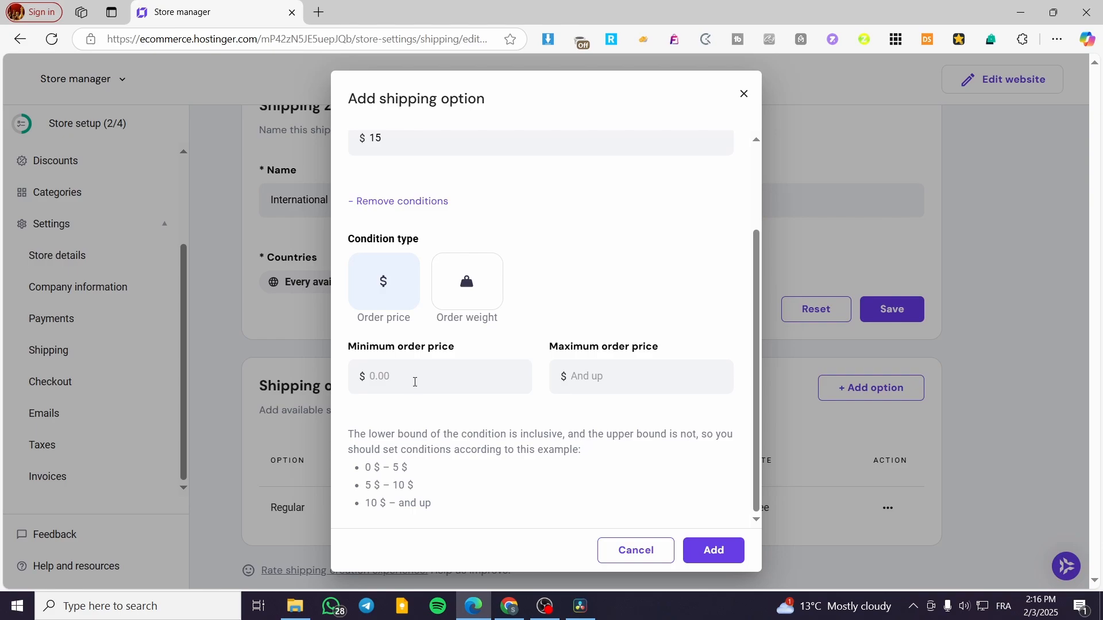
Set the condition's minimum order price to $75 and maximum order price to $175
left_click(415, 382)
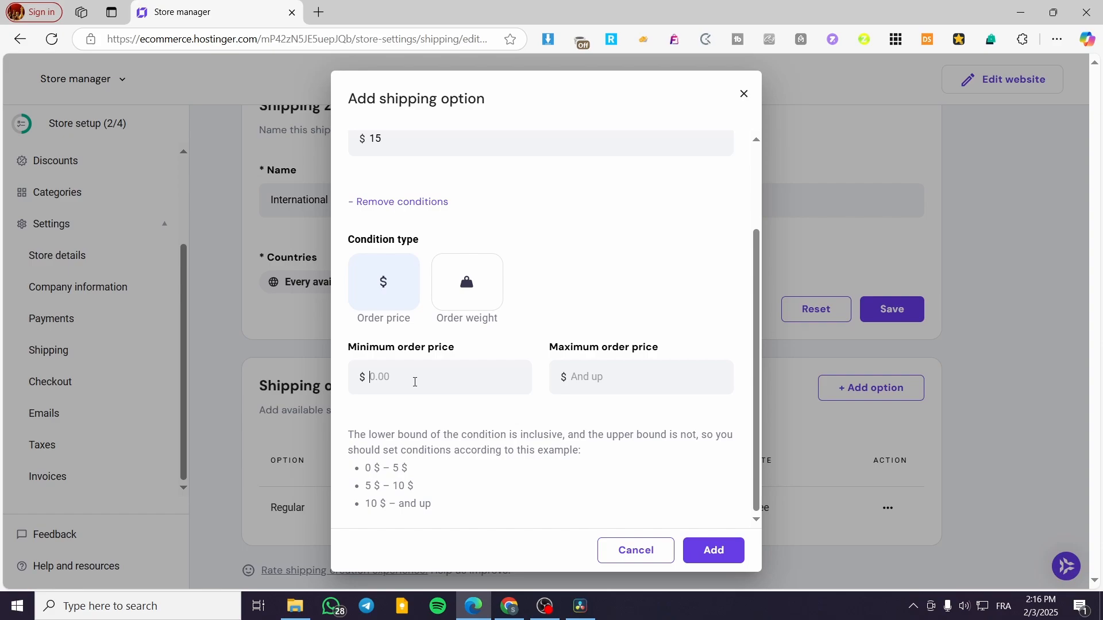
type("75")
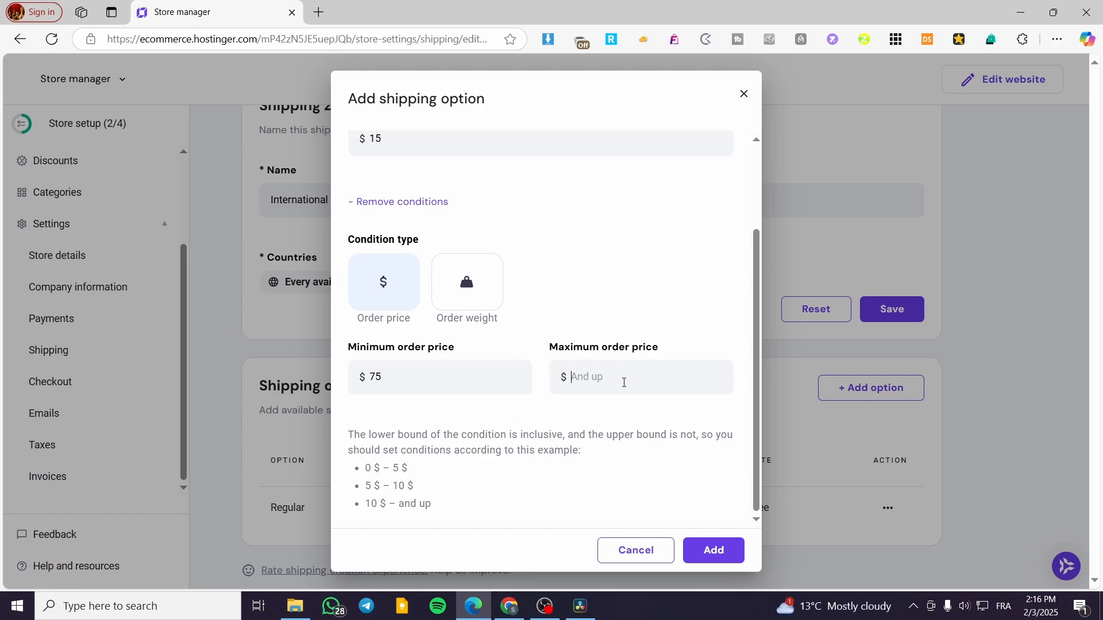
left_click(624, 383)
type("17")
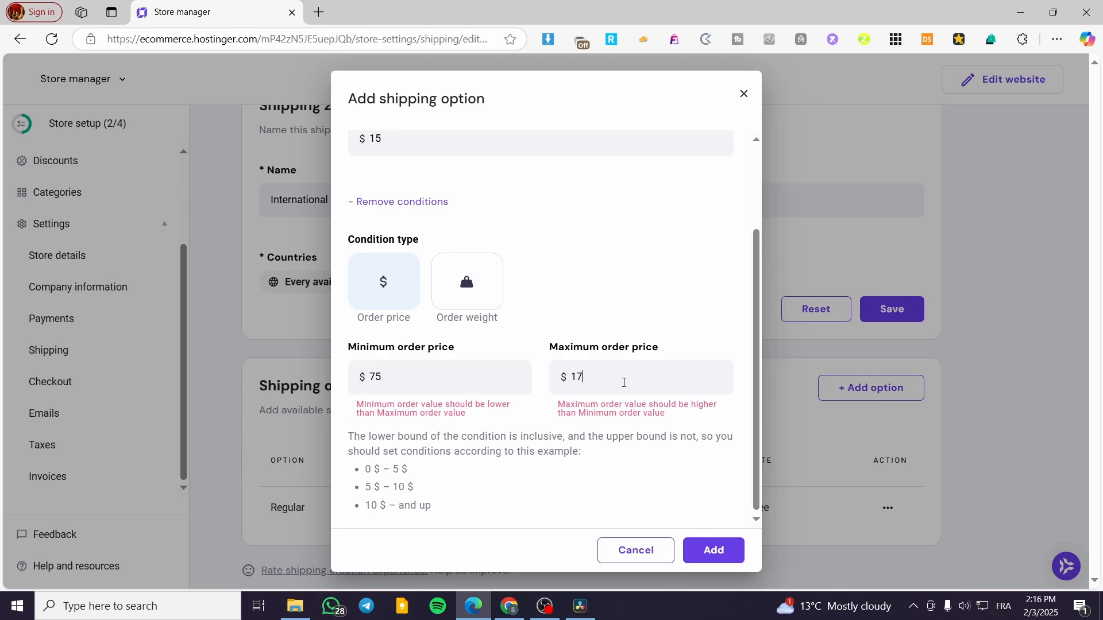
type("5")
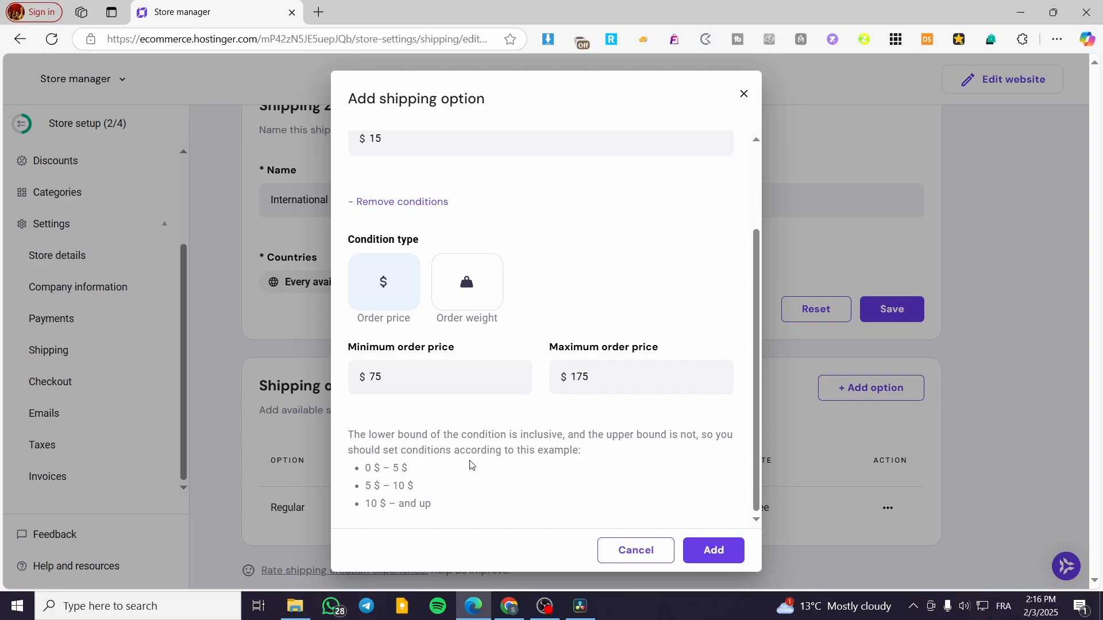
Check the order price limits and shipping rate, and save the Standard Shipping option
scroll(665, 439, "up", 2)
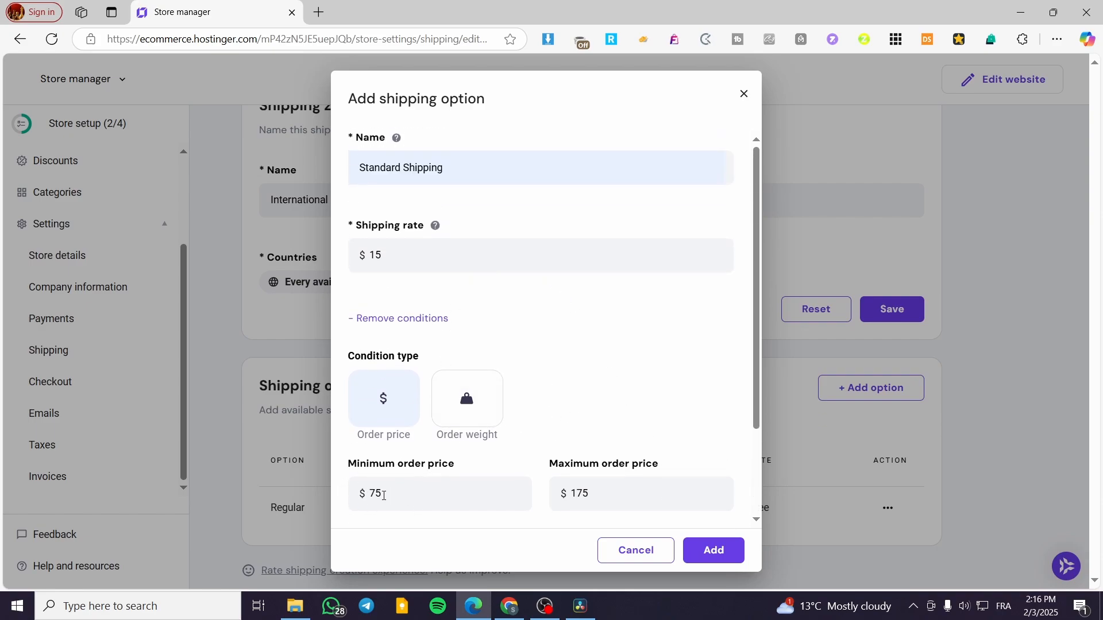
double_click(376, 494)
left_click(377, 497)
left_click_drag(587, 511, 564, 498)
left_click(678, 434)
left_click(374, 254)
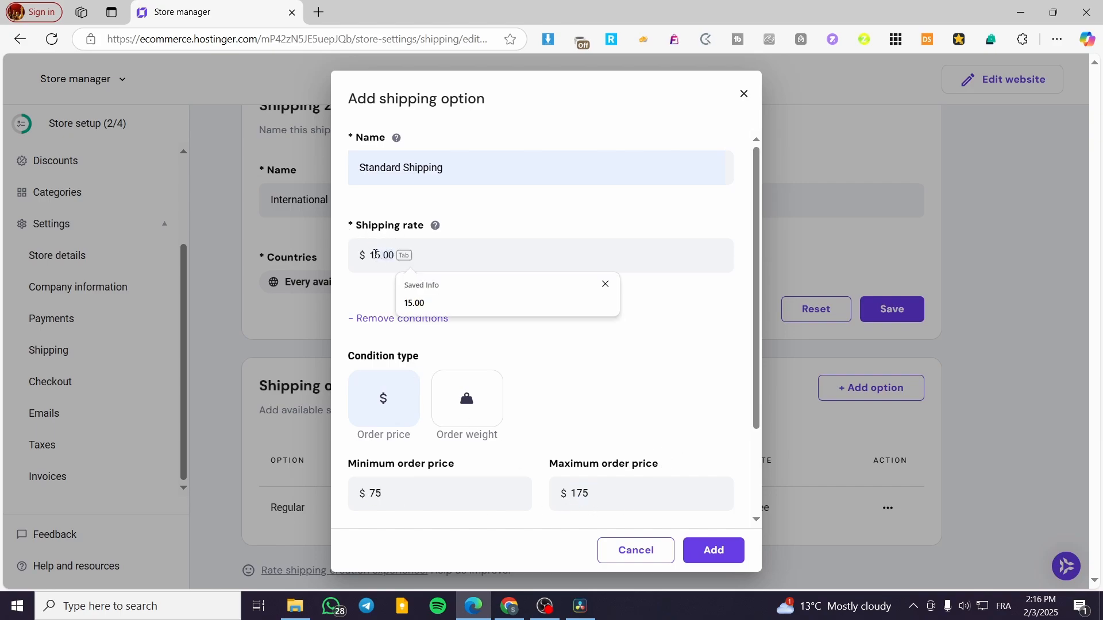
left_click(691, 315)
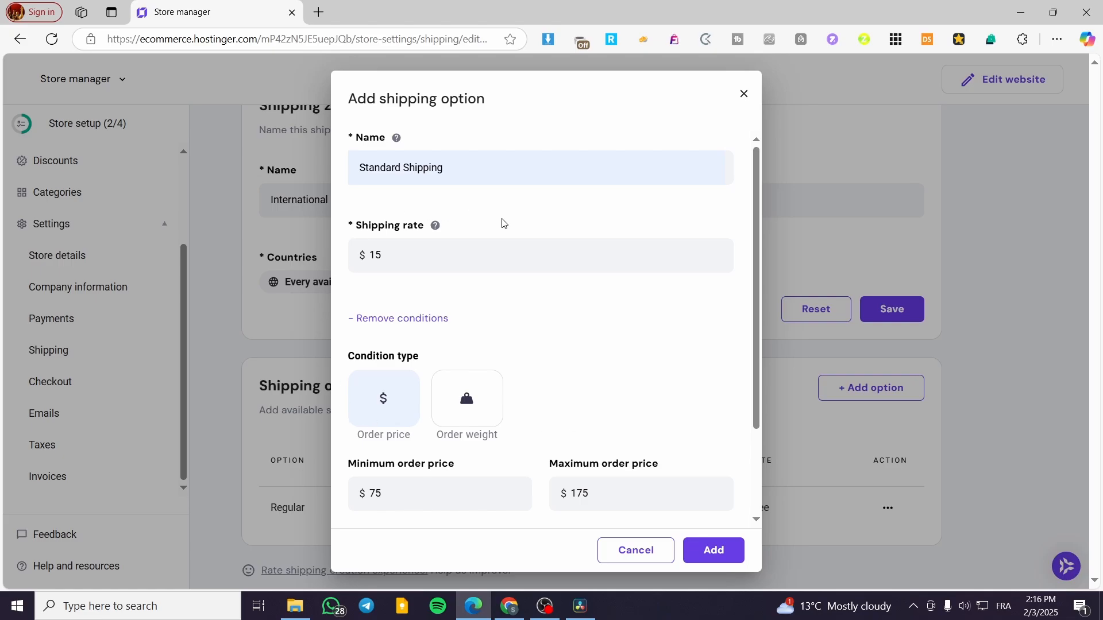
scroll(505, 399, "down", 2)
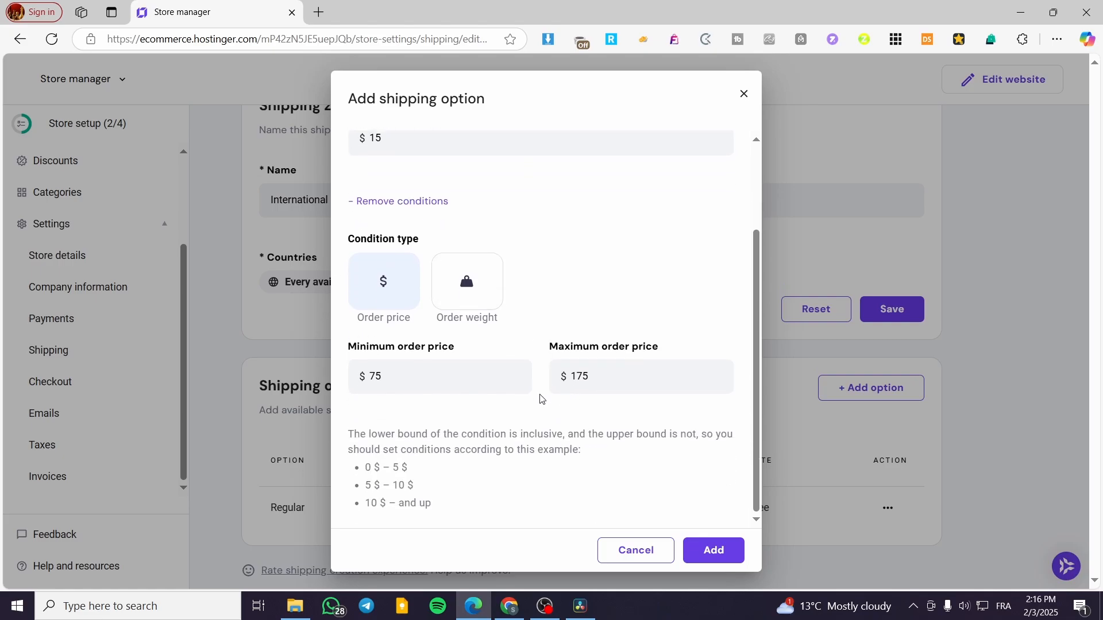
left_click(714, 550)
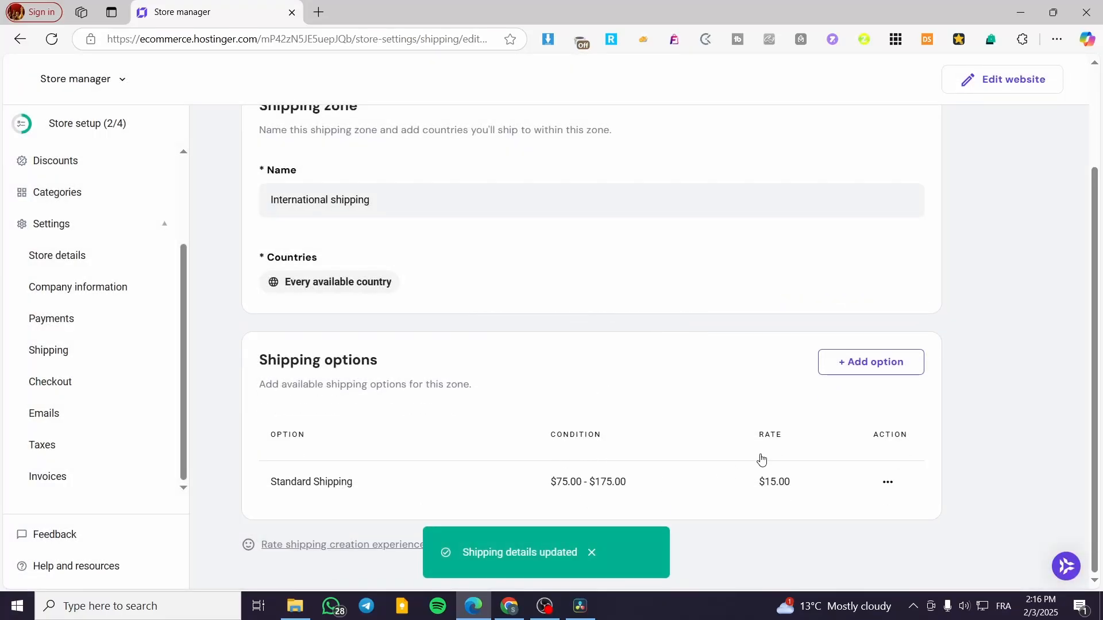
Start a new shipping option for the International shipping zone and name it Standard Shipping 2
left_click(894, 372)
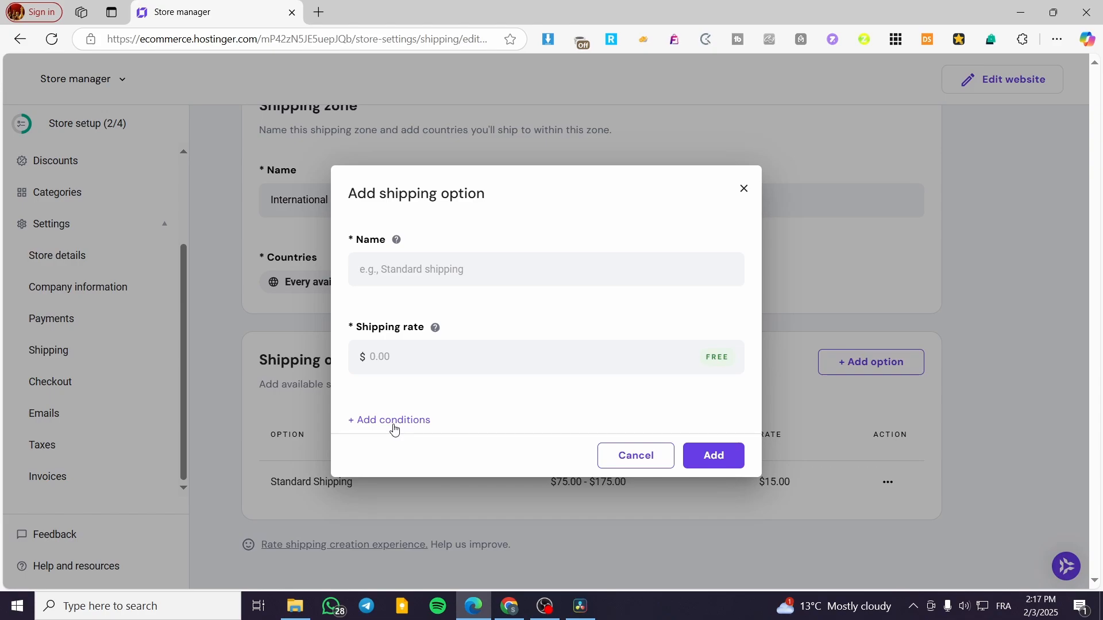
left_click(433, 265)
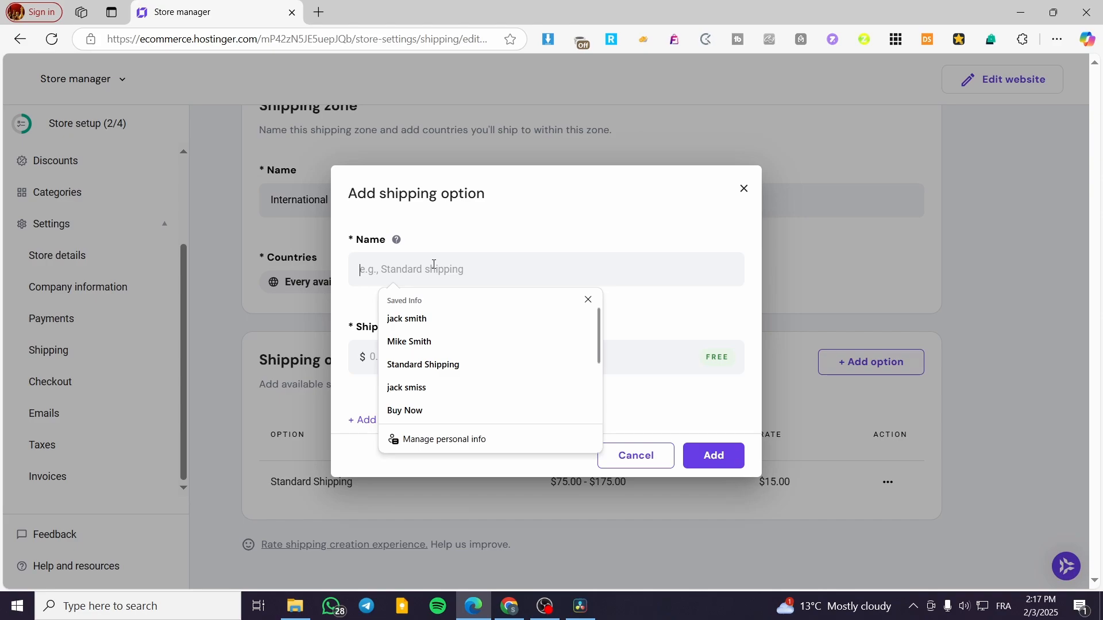
type("S")
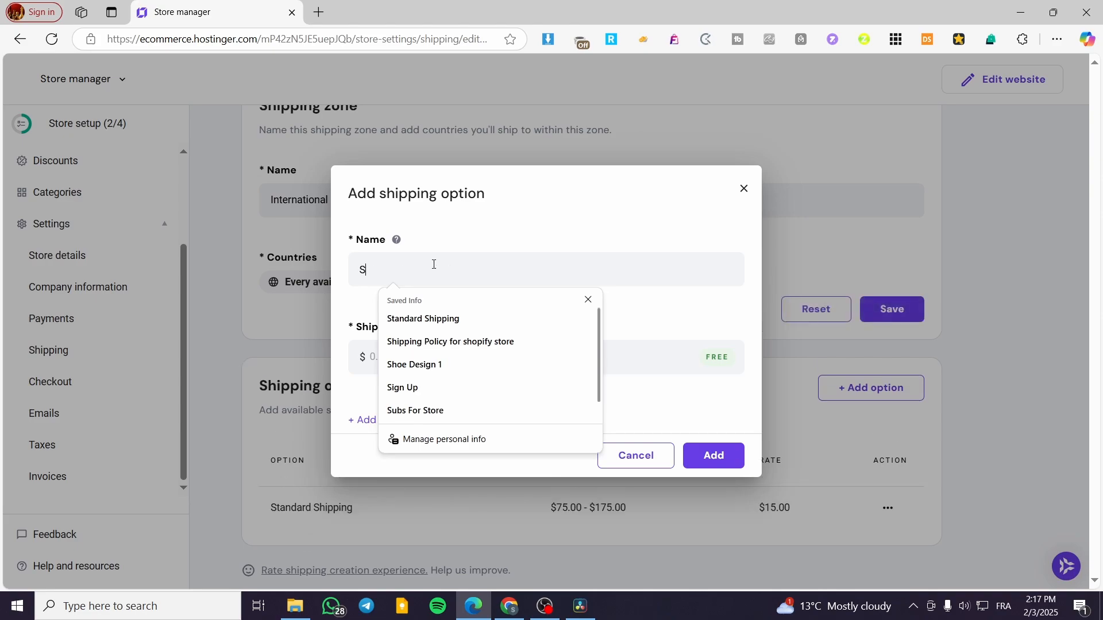
type("tandard O")
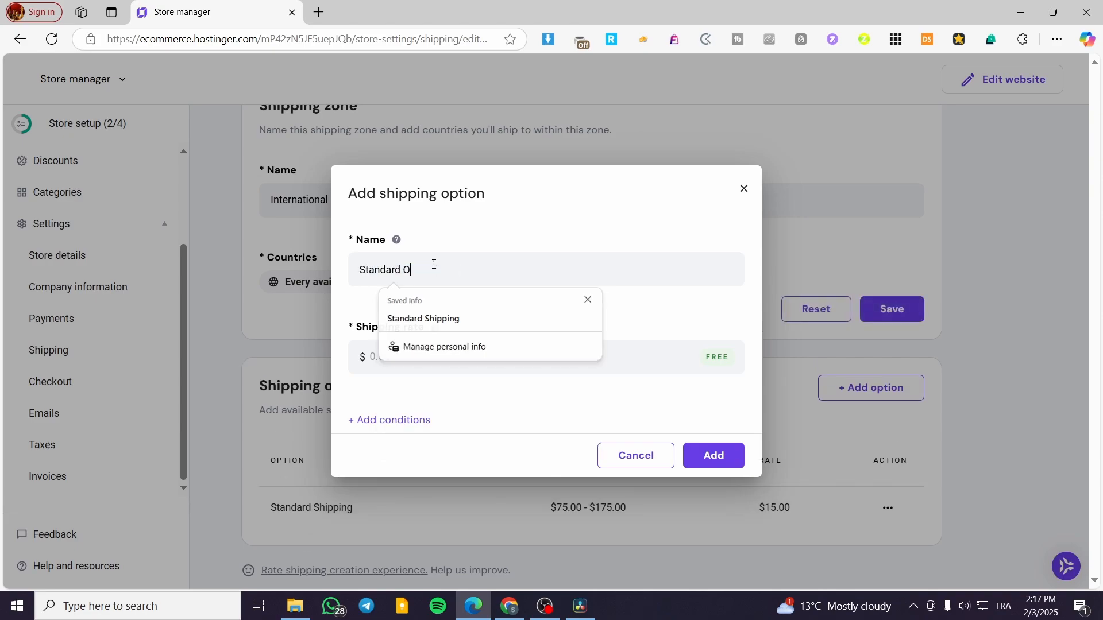
type("ption")
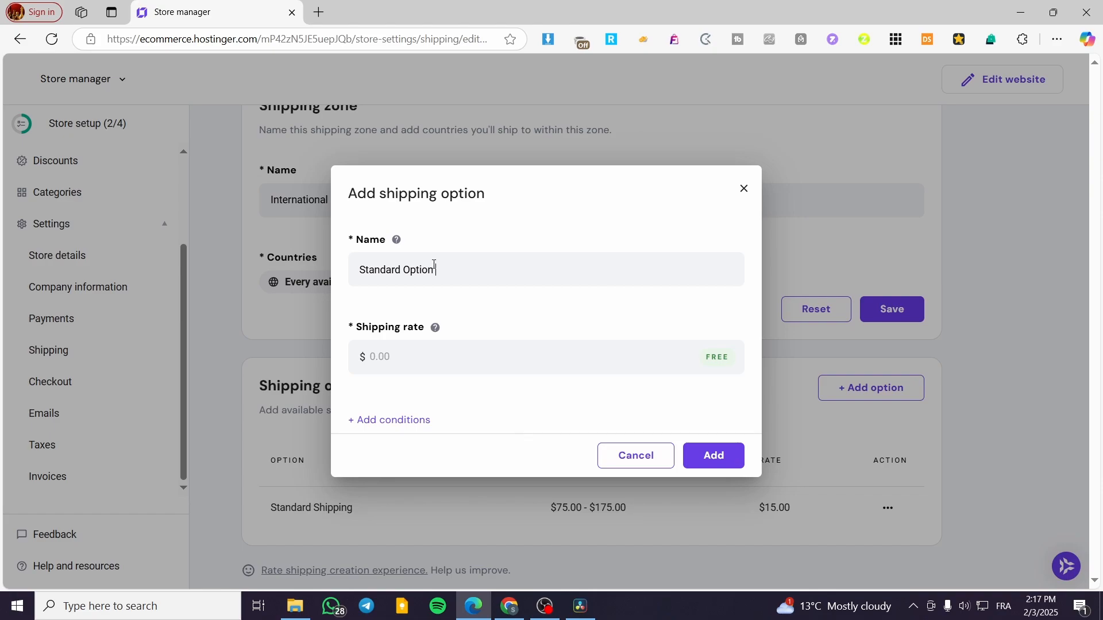
type(" 2")
left_click_drag(441, 270, 408, 268)
key("BackSpace")
key("BackSpace")
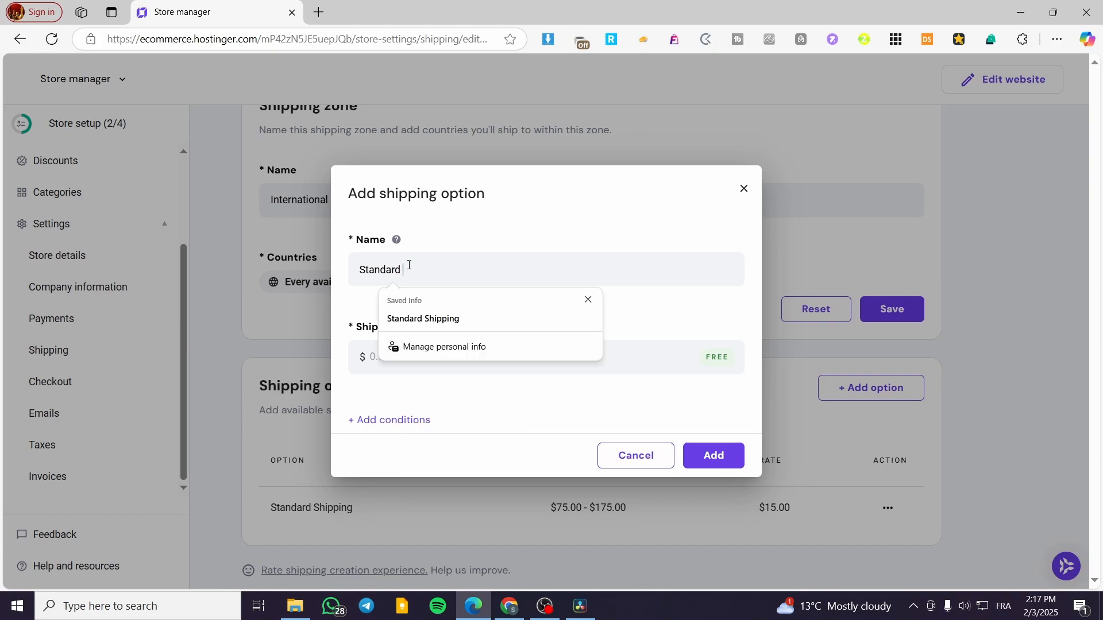
type("Ship")
key("Tab")
type("2")
Set the shipping rate of Standard Shipping 2 to $30 and add a condition of the Order price type
left_click(495, 367)
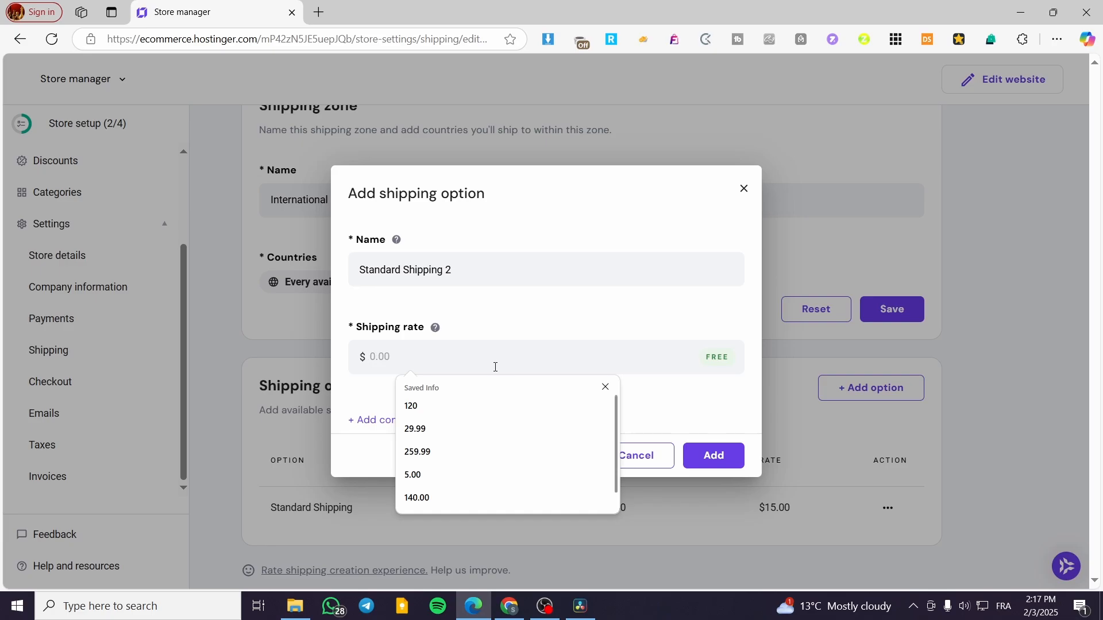
type("30")
left_click(382, 420)
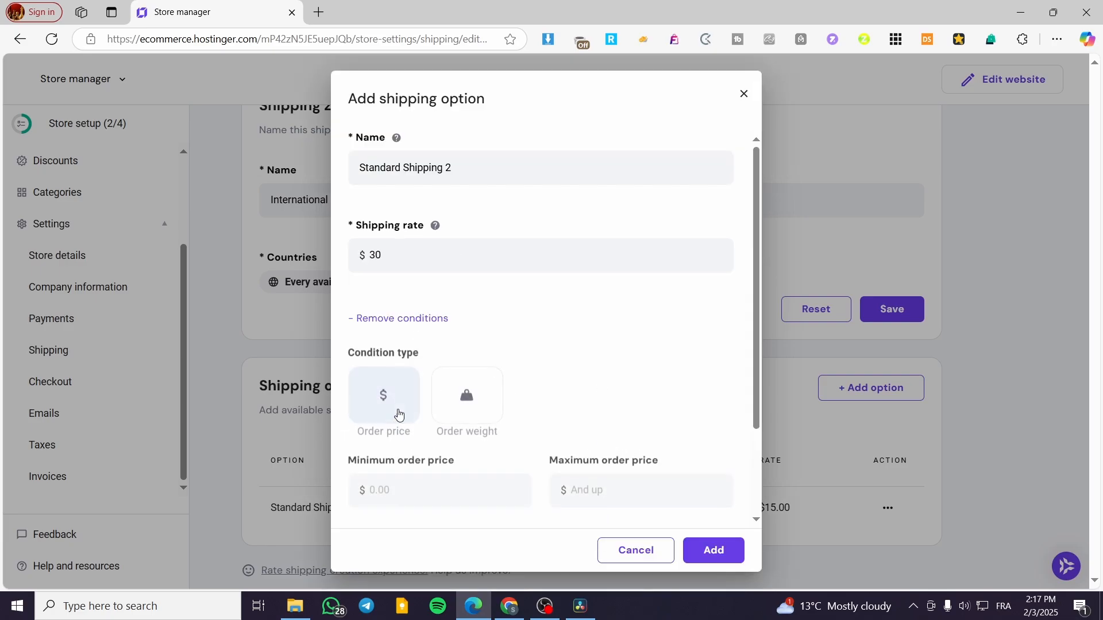
scroll(399, 413, "down", 2)
left_click(387, 312)
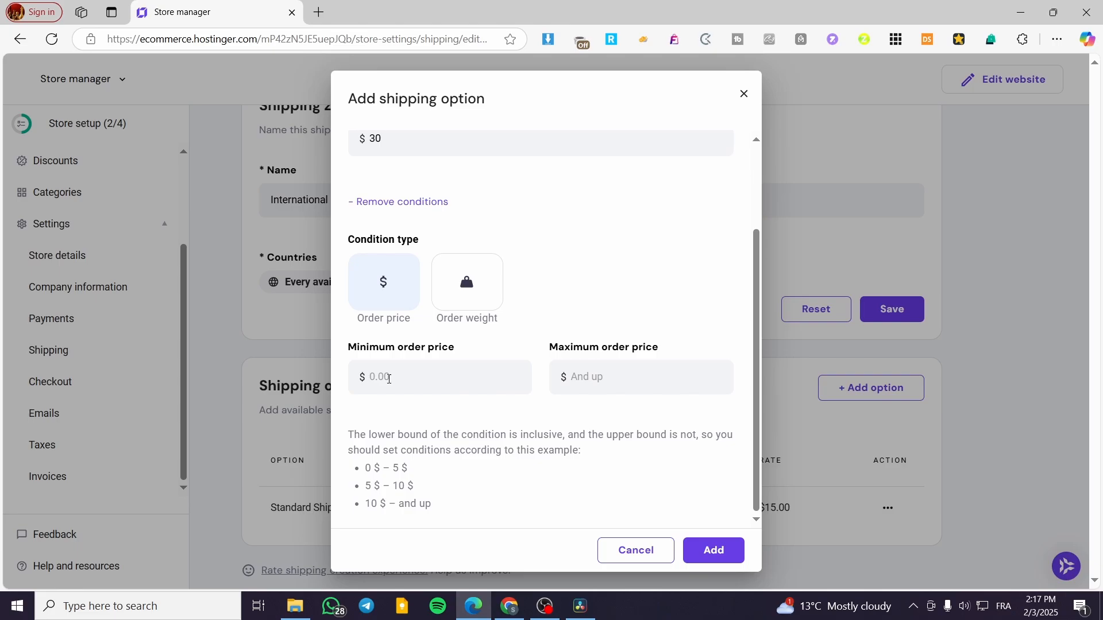
Clear the shipping rate of Standard Shipping 2 to make the option free
scroll(433, 339, "up", 2)
scroll(475, 362, "down", 2)
scroll(599, 271, "up", 2)
left_click_drag(386, 263, 340, 258)
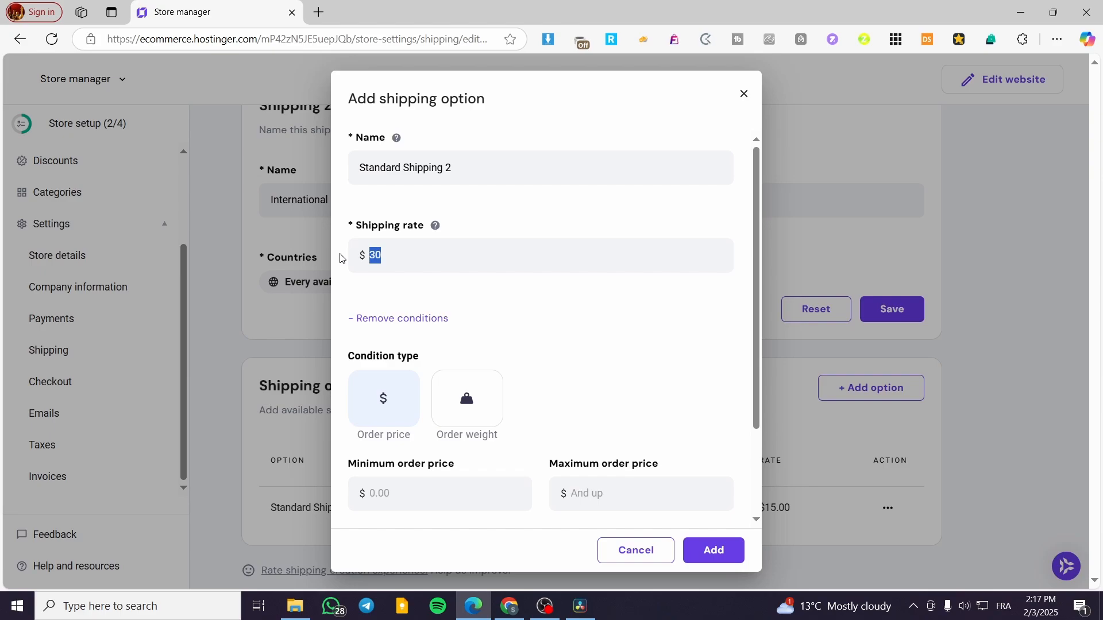
key("BackSpace")
Set the condition's minimum order price to $200 and maximum order price to $250
left_click(505, 493)
type("200")
type("250")
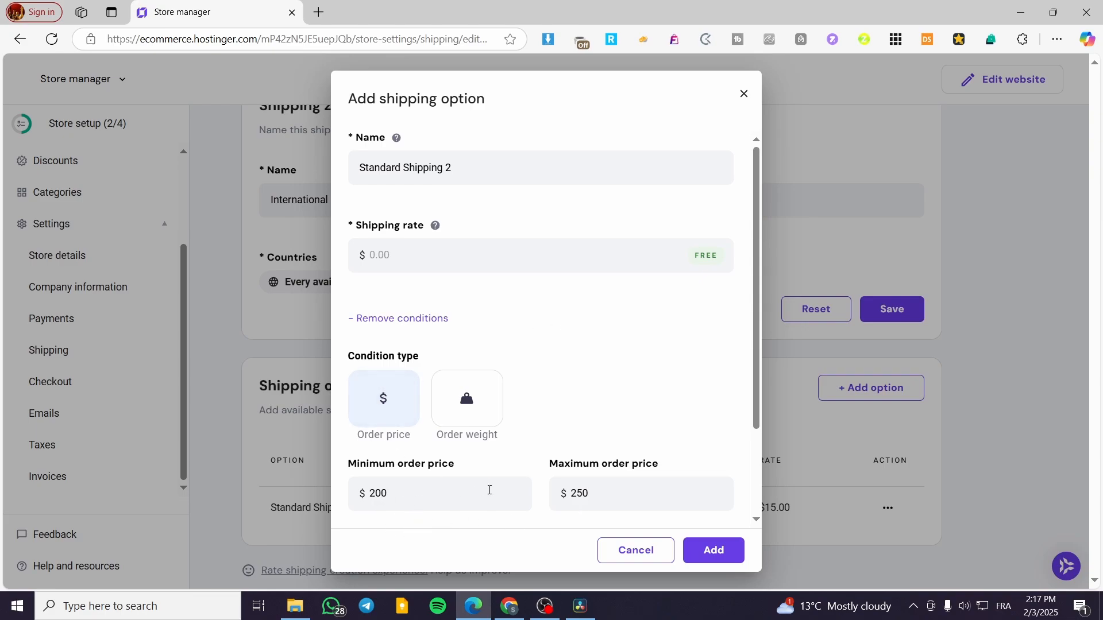
Switch the condition of Standard Shipping 2 to Order weight and set the minimum order weight to 0 kg
left_click(471, 421)
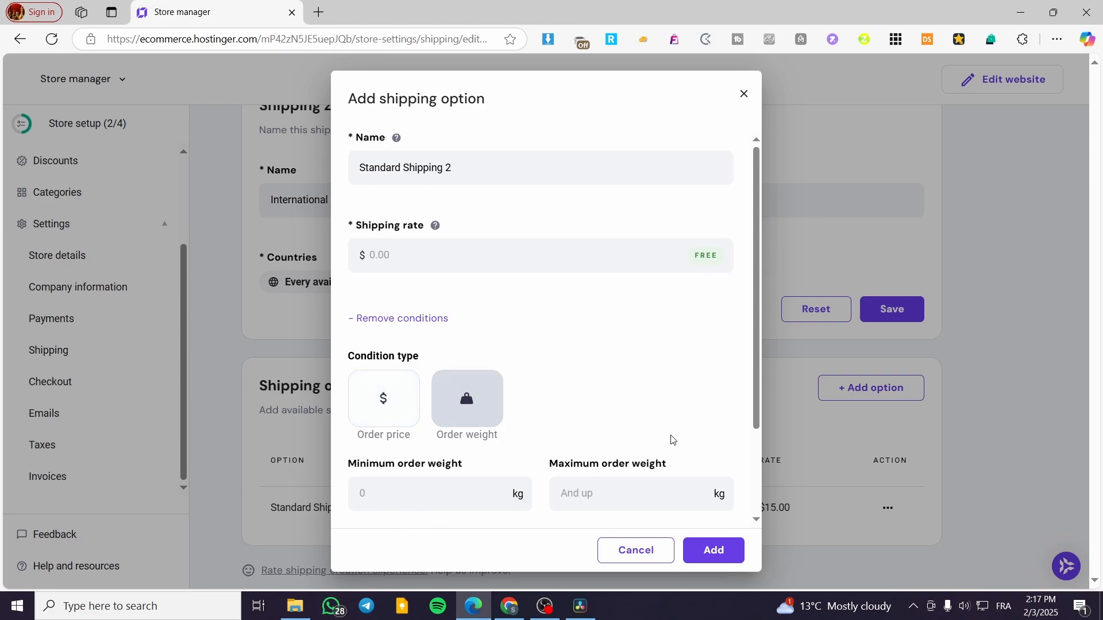
scroll(600, 451, "down", 2)
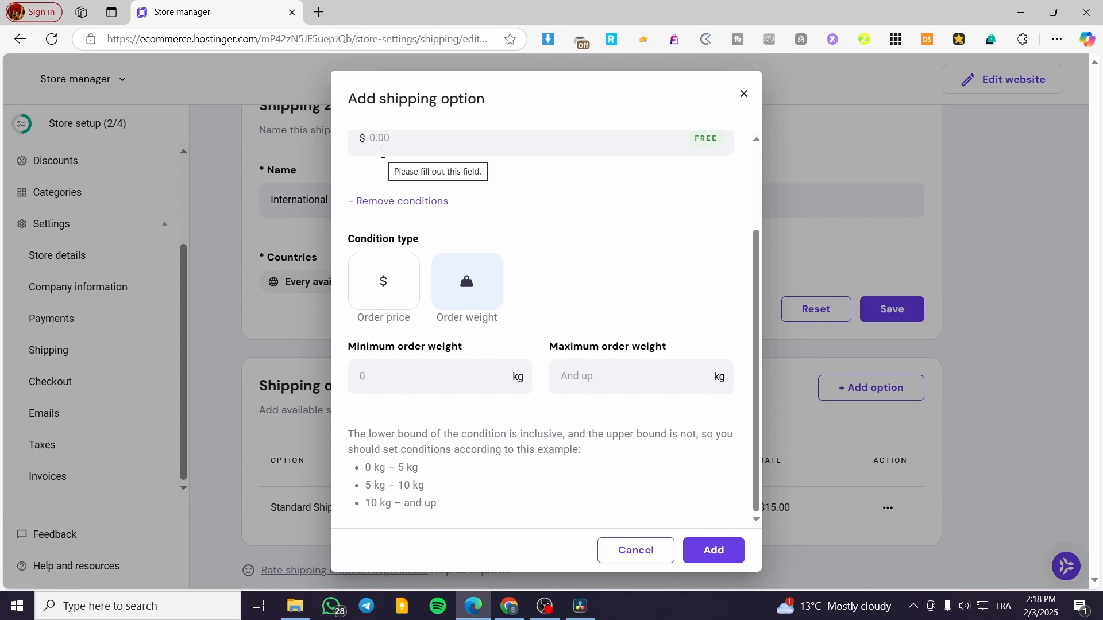
scroll(569, 251, "up", 2)
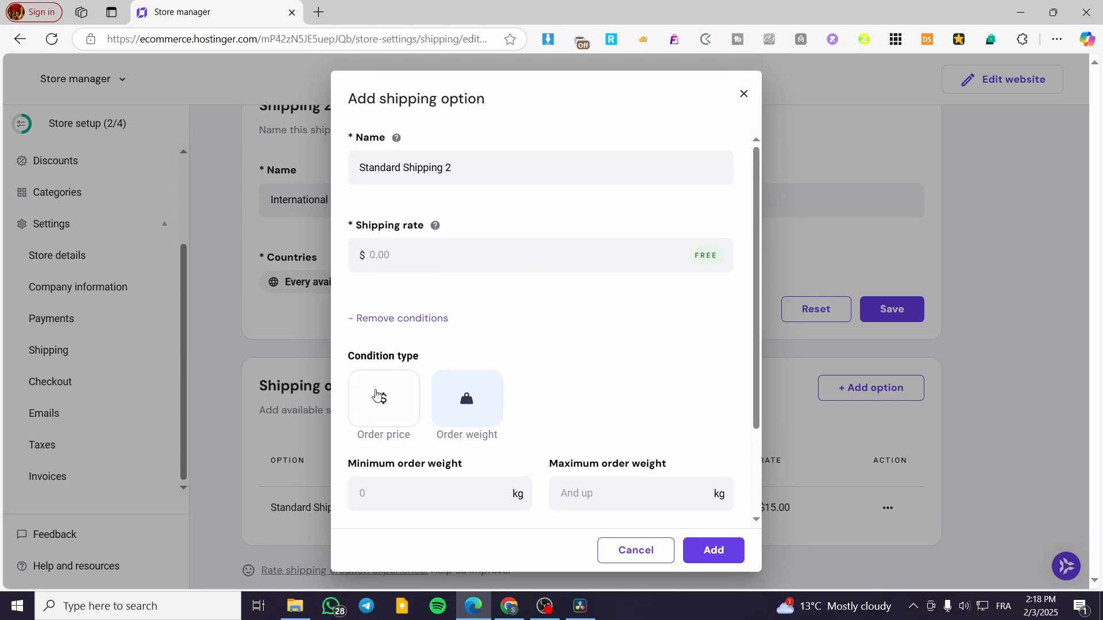
scroll(380, 394, "down", 2)
left_click(429, 382)
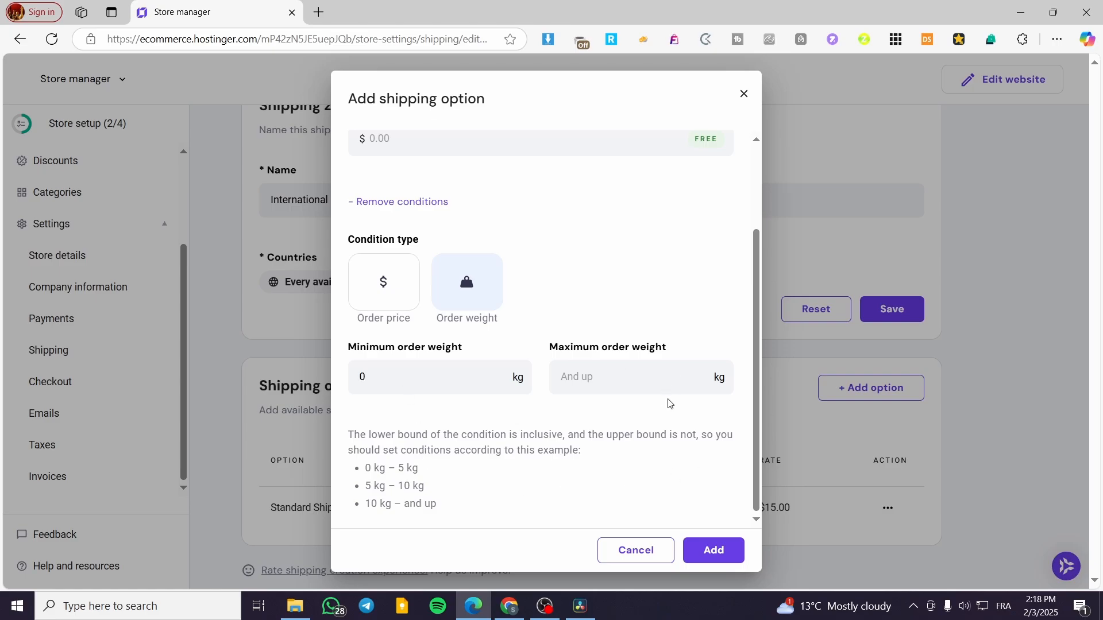
Set the maximum order weight to 5 kg and add the Standard Shipping 2 option to the zone
scroll(547, 368, "up", 2)
scroll(529, 413, "down", 1)
scroll(580, 451, "down", 1)
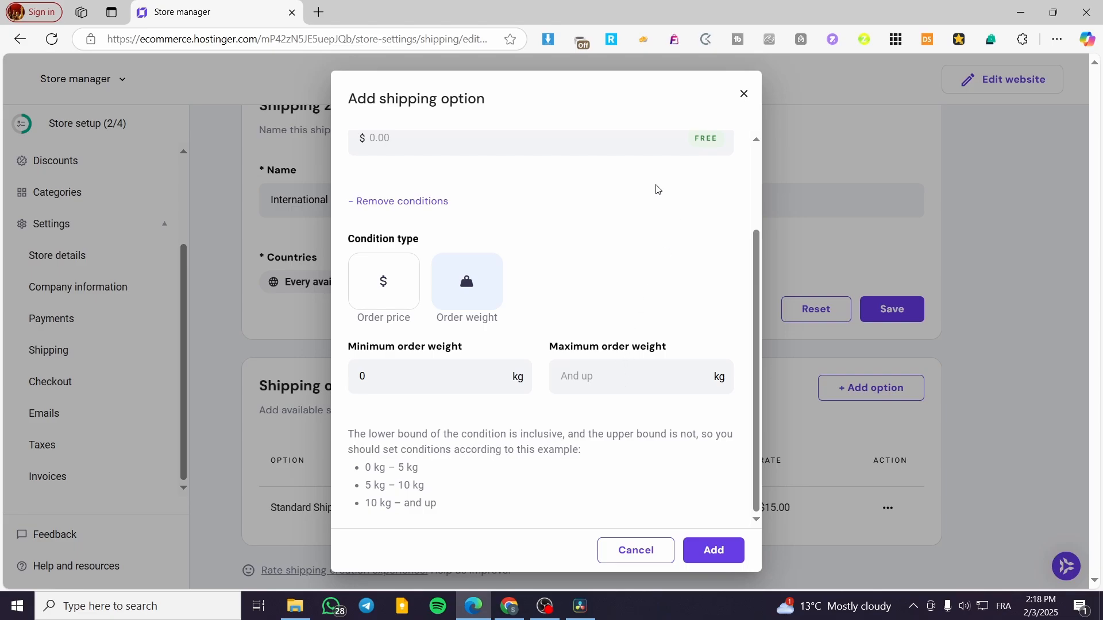
scroll(658, 190, "up", 2)
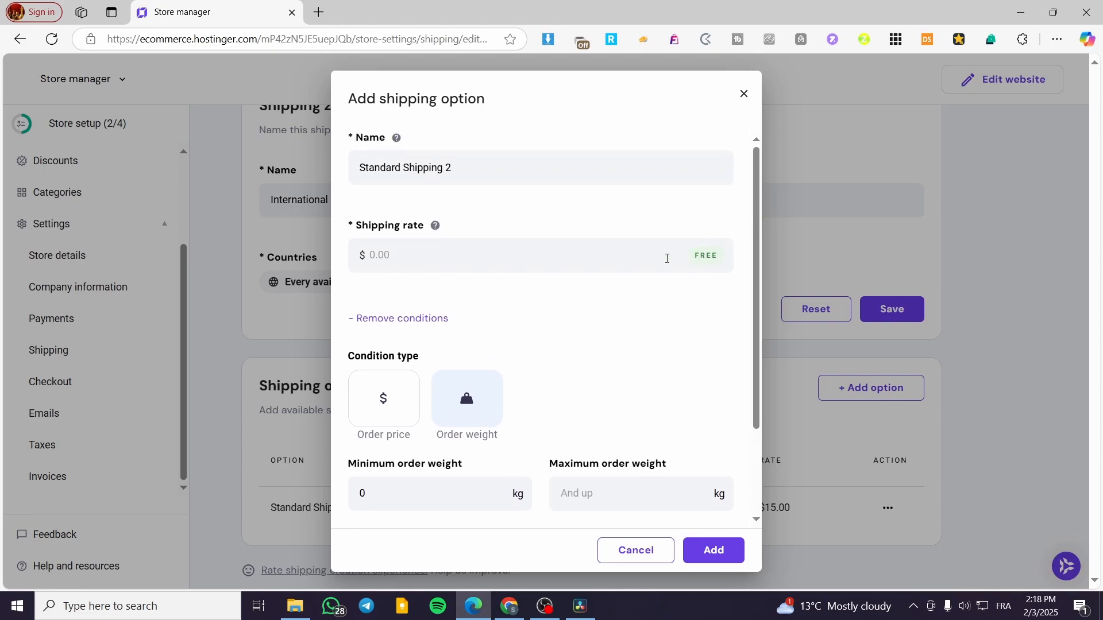
scroll(650, 396, "down", 2)
left_click(606, 379)
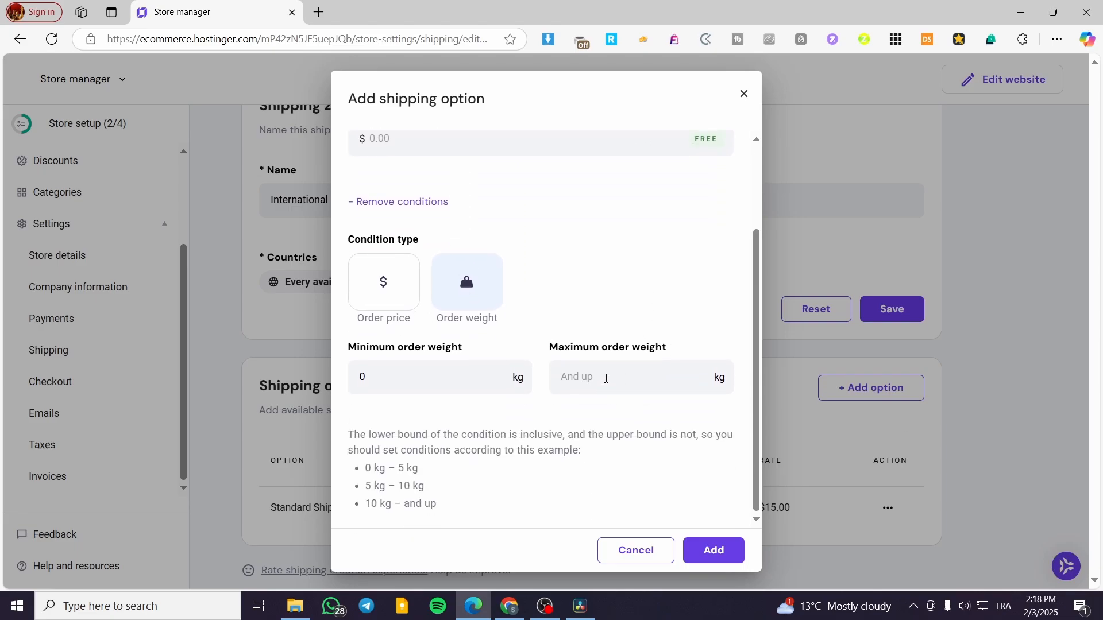
type("5")
scroll(480, 305, "up", 2)
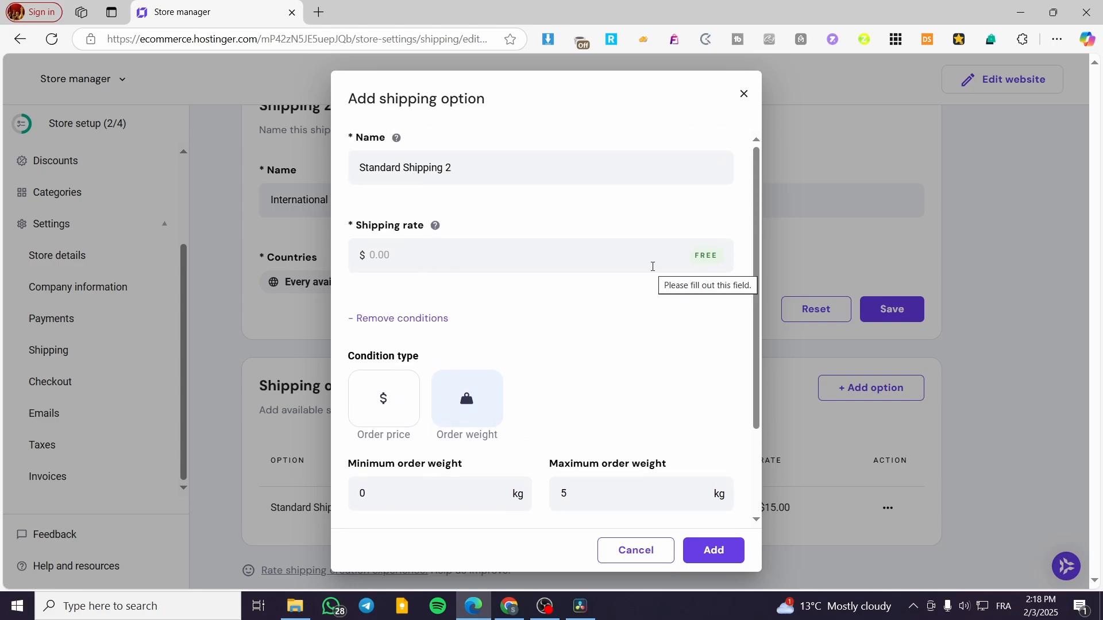
scroll(595, 483, "down", 2)
scroll(667, 308, "up", 2)
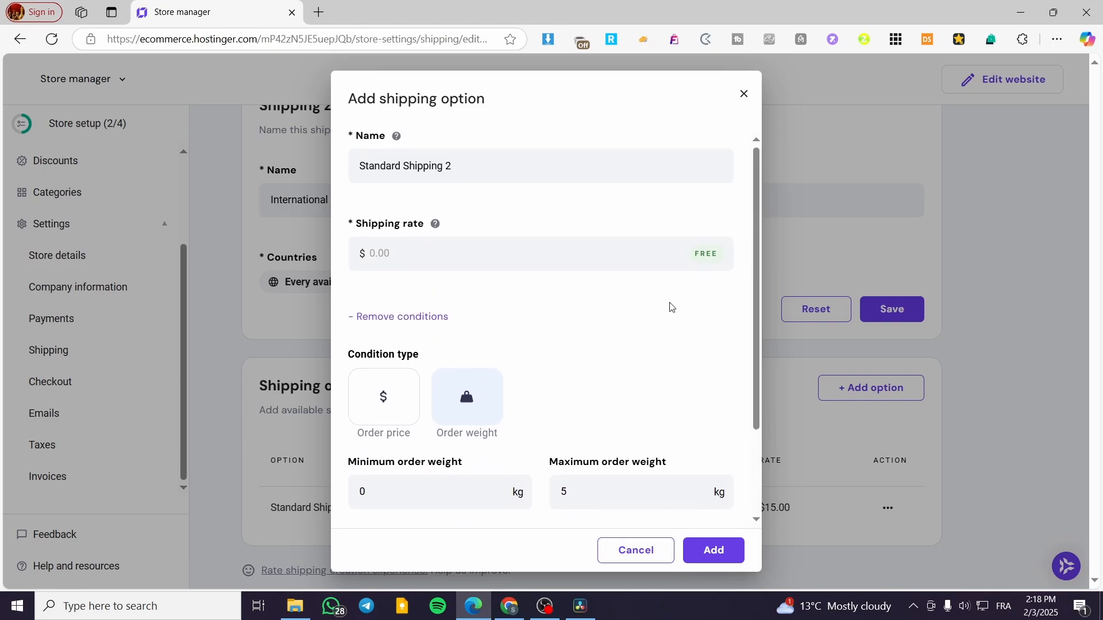
left_click(710, 551)
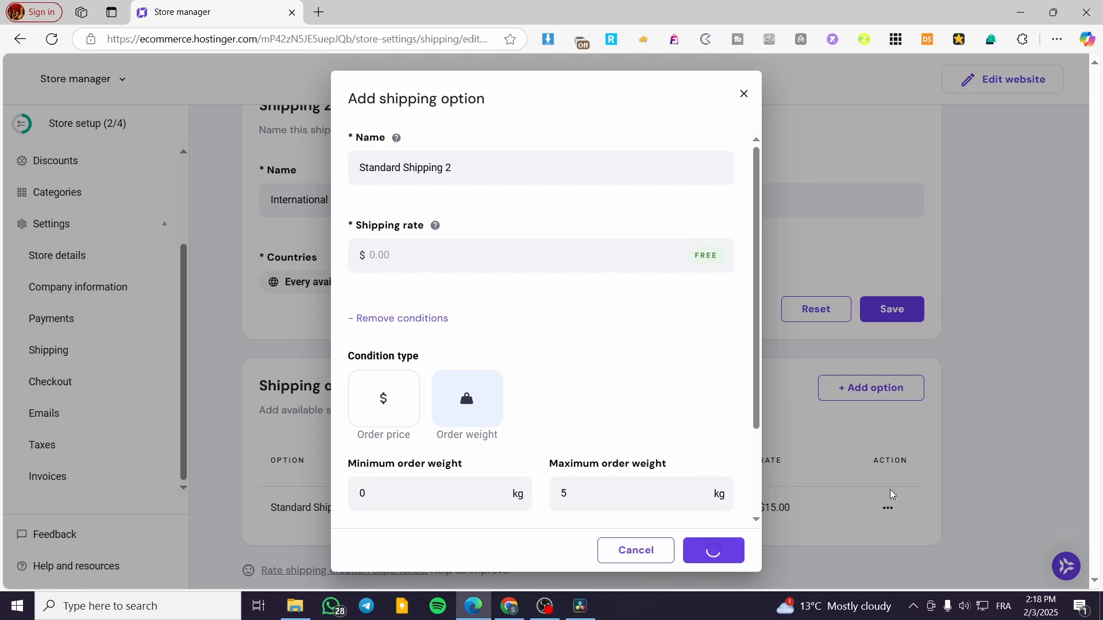
Open the Standard Shipping option for editing and clear its shipping rate to make it free
scroll(540, 471, "down", 1)
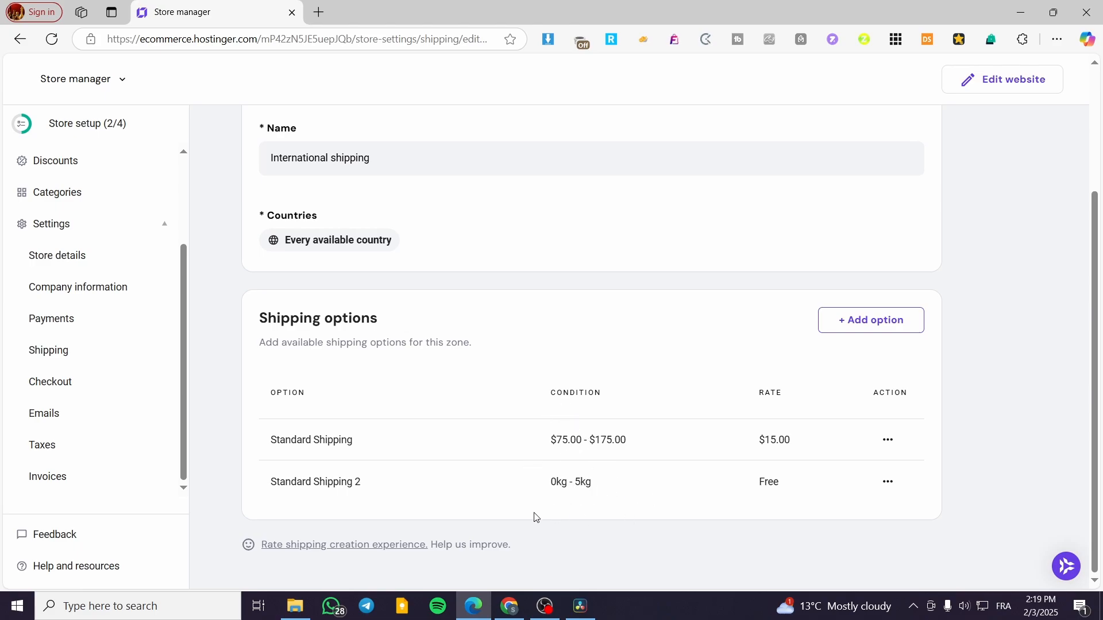
scroll(707, 523, "up", 1)
left_click(889, 510)
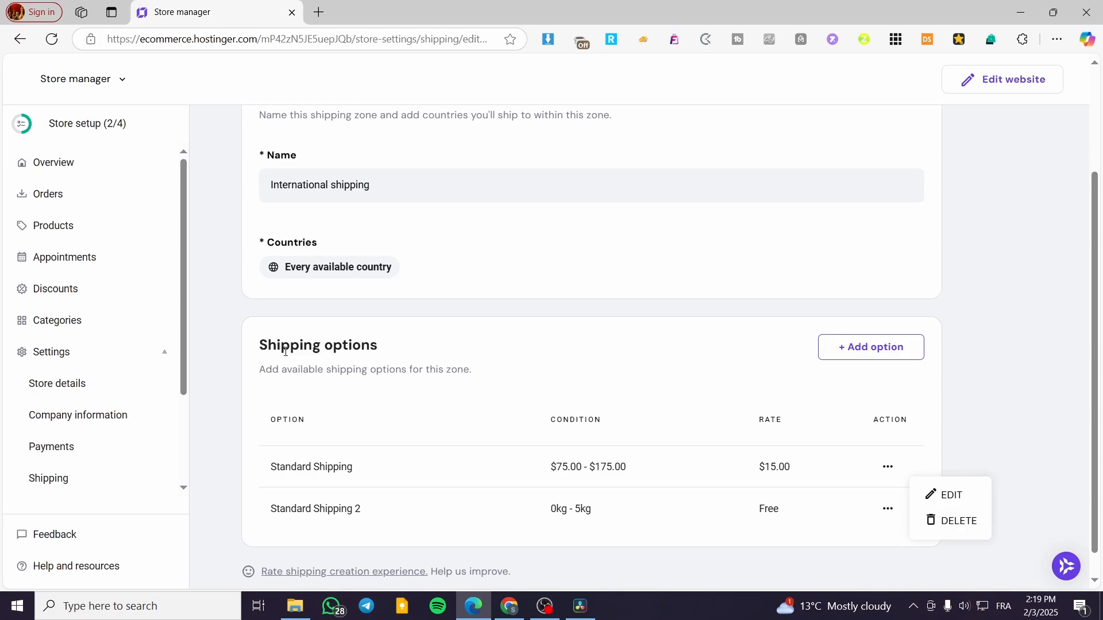
left_click(889, 468)
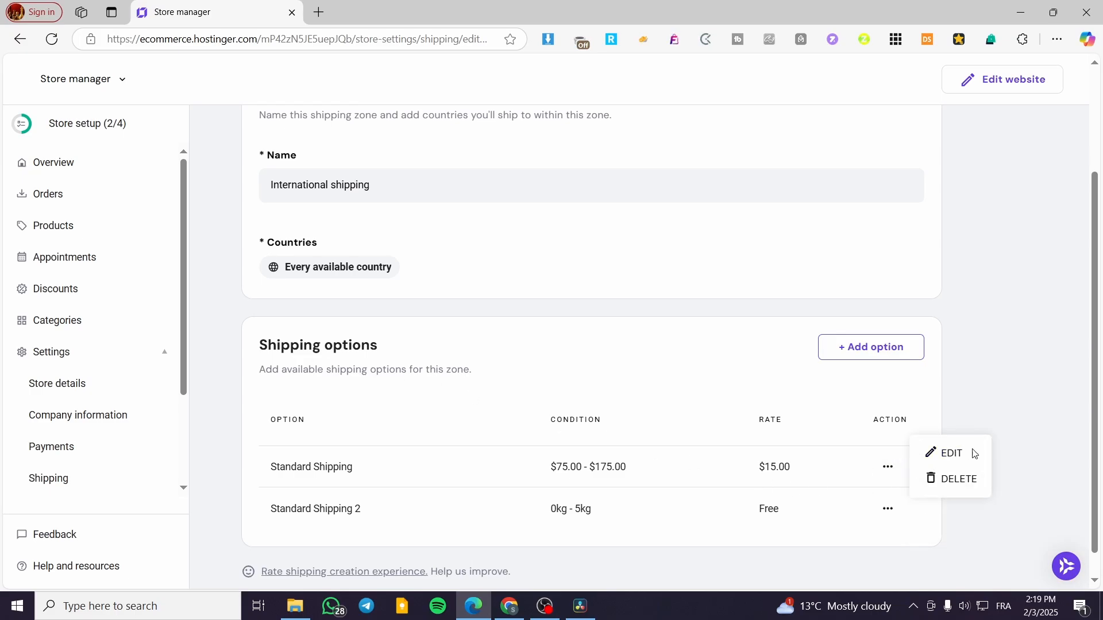
left_click(951, 454)
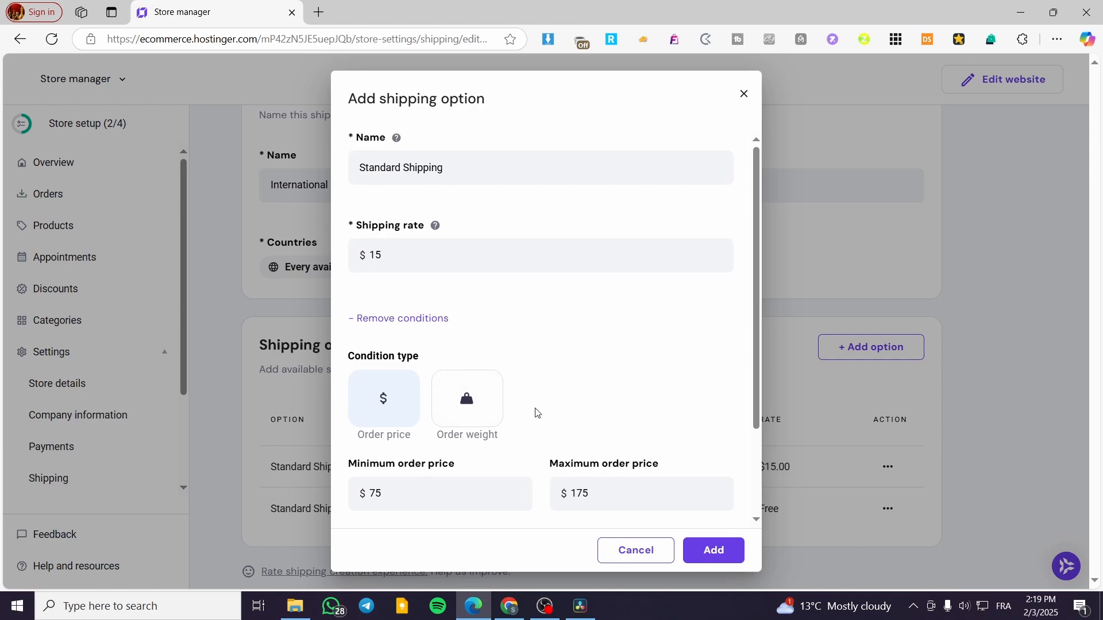
double_click(365, 256)
key("BackSpace")
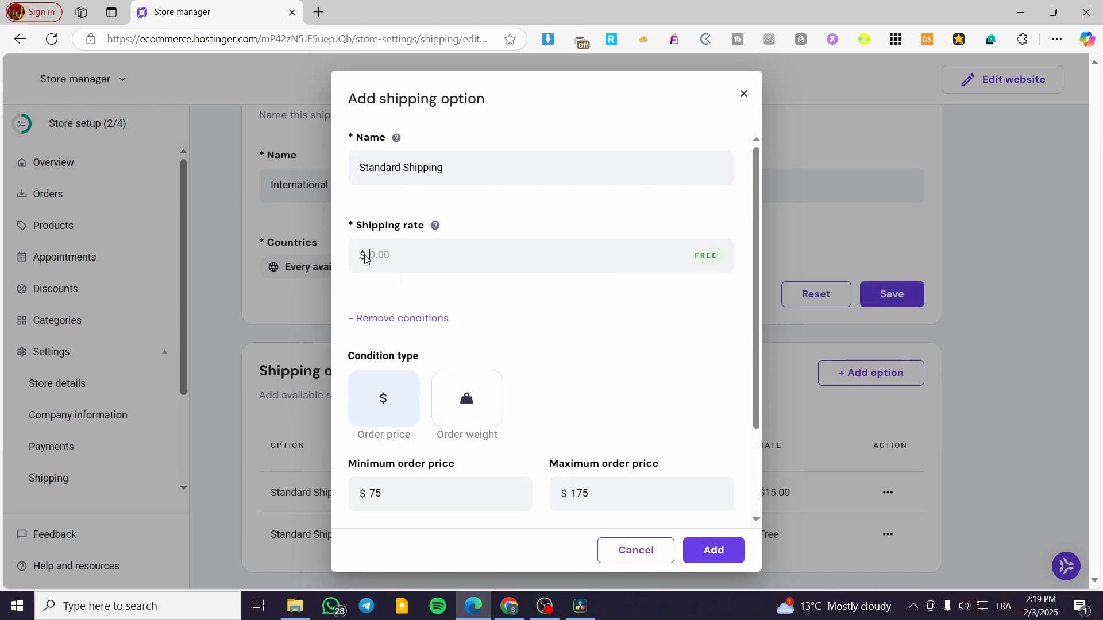
Set the Standard Shipping option's minimum order price to $100 and maximum to $150, and save it
scroll(539, 457, "down", 1)
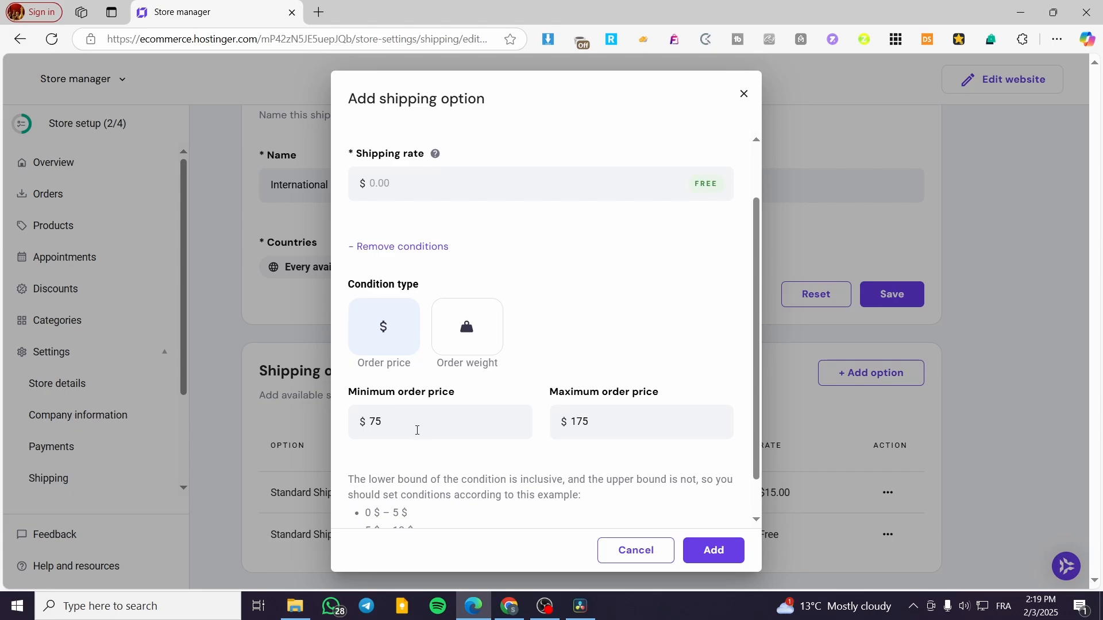
left_click_drag(417, 431, 347, 424)
type("100")
left_click_drag(612, 422, 577, 424)
type("50")
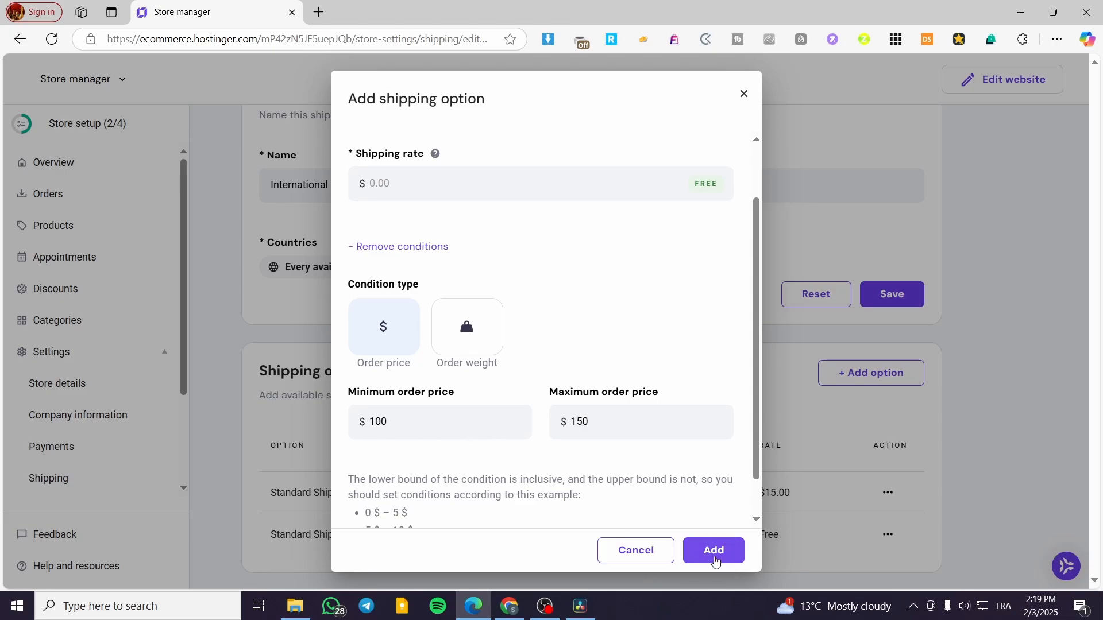
left_click(714, 553)
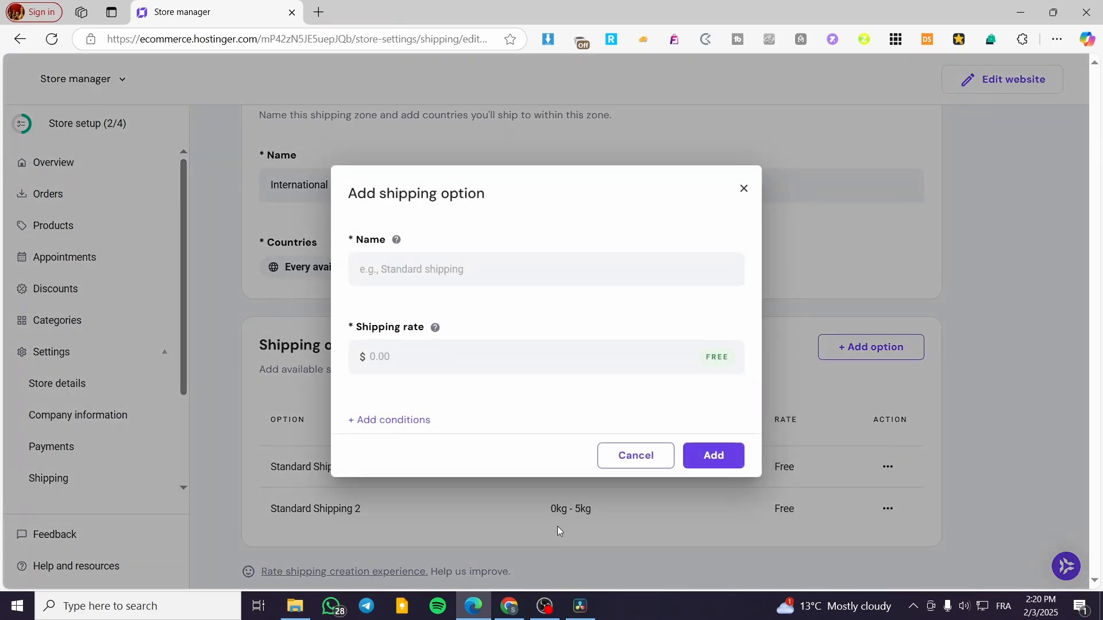
left_click(747, 190)
scroll(566, 542, "down", 1)
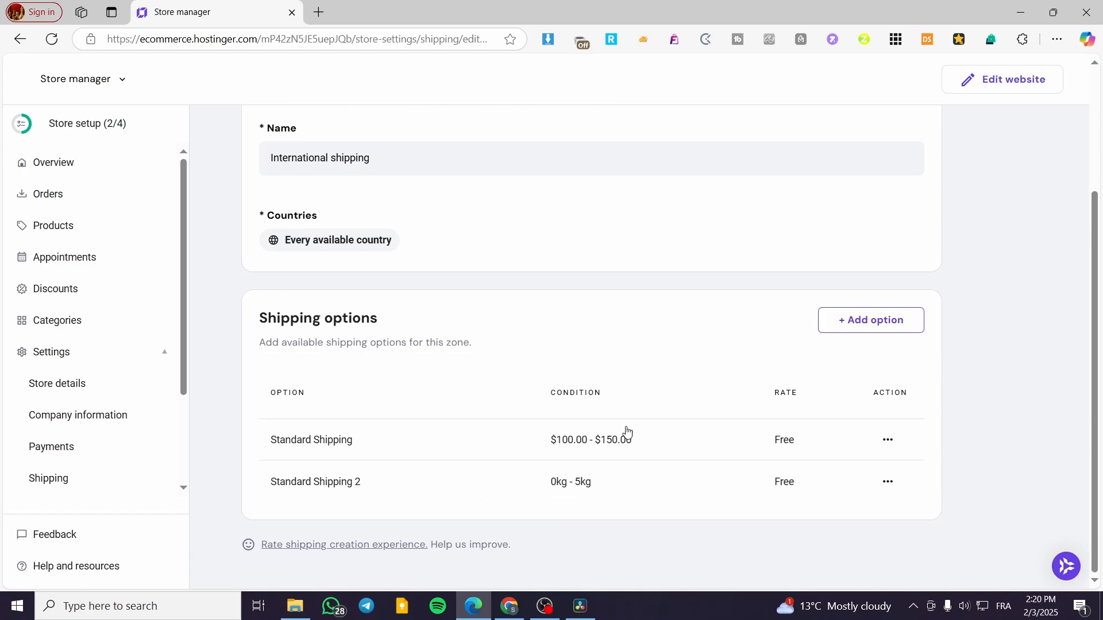
left_click(882, 322)
left_click(747, 190)
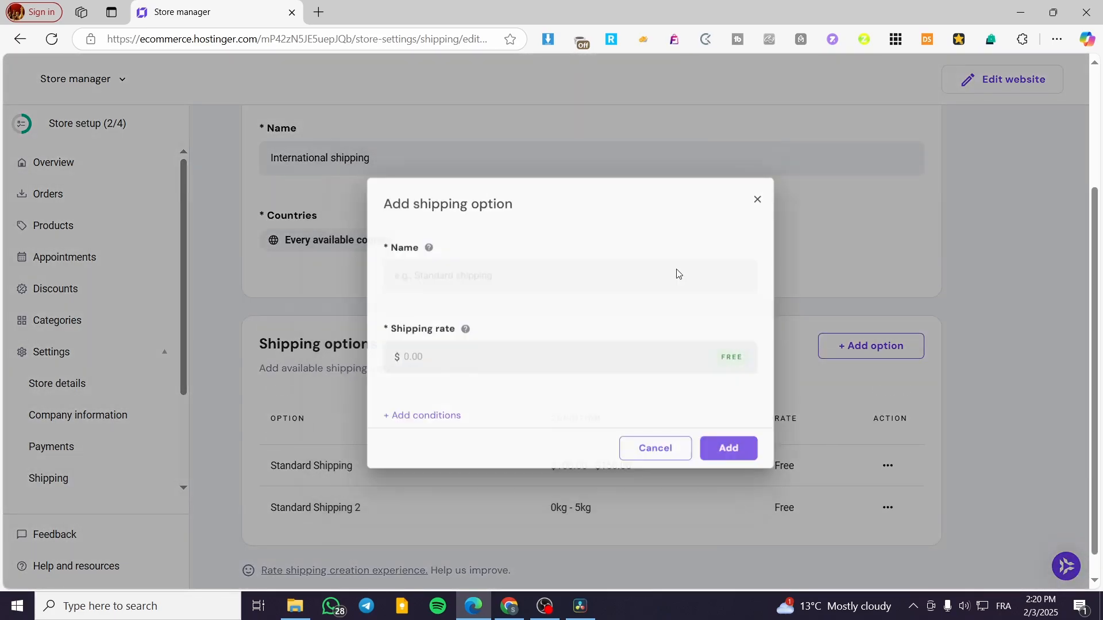
Start a new shipping option named Regular Shipping with a shipping rate of $25
left_click(861, 329)
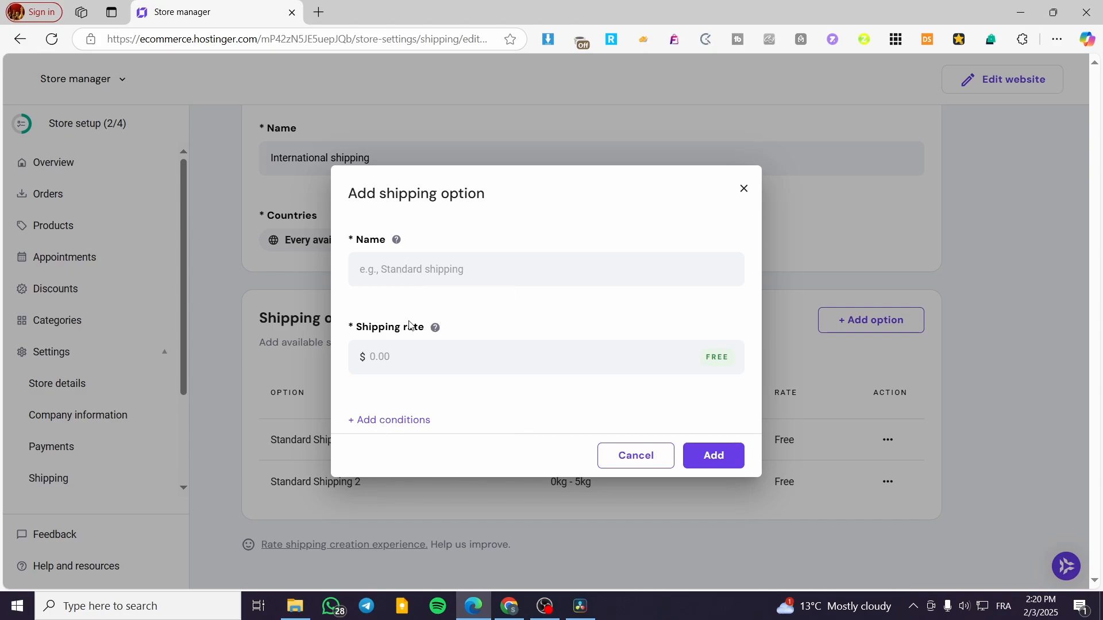
left_click(428, 273)
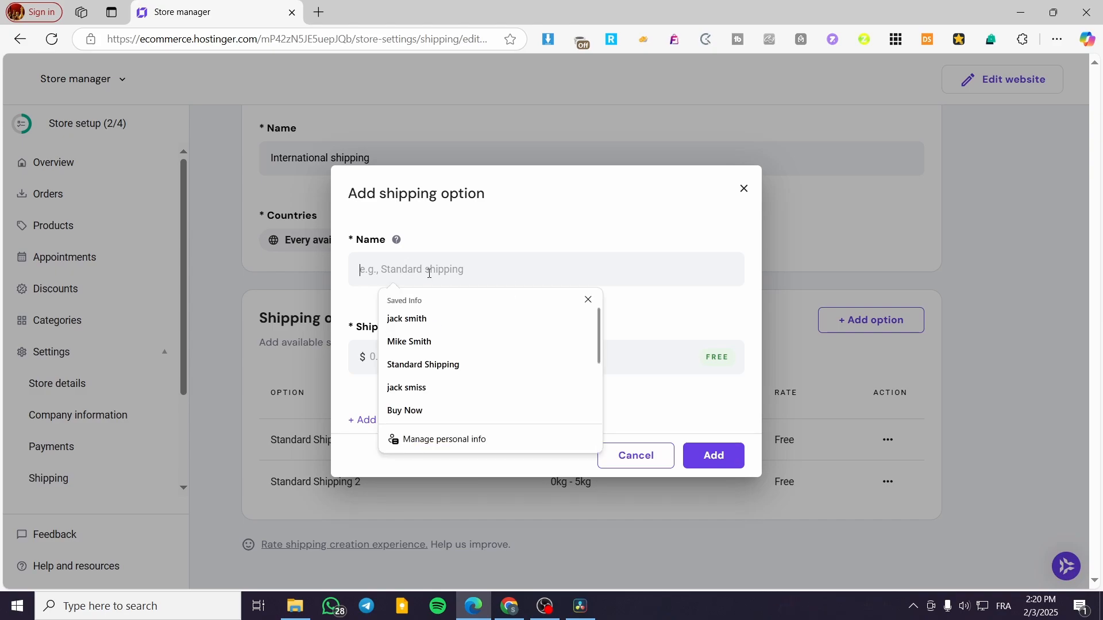
type("Regular Shipping")
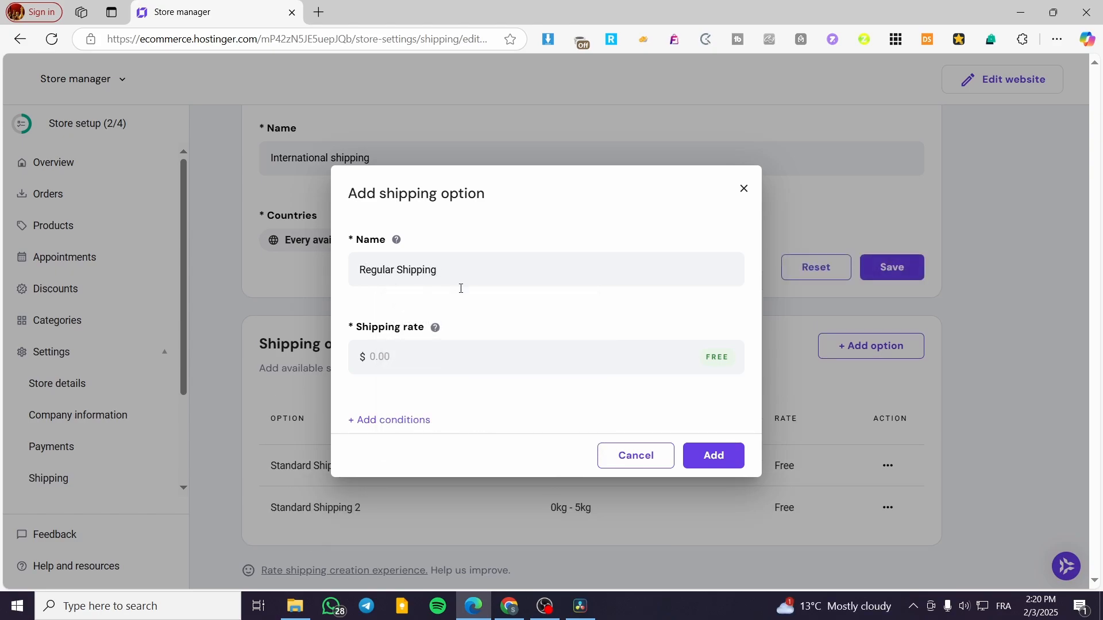
left_click(455, 358)
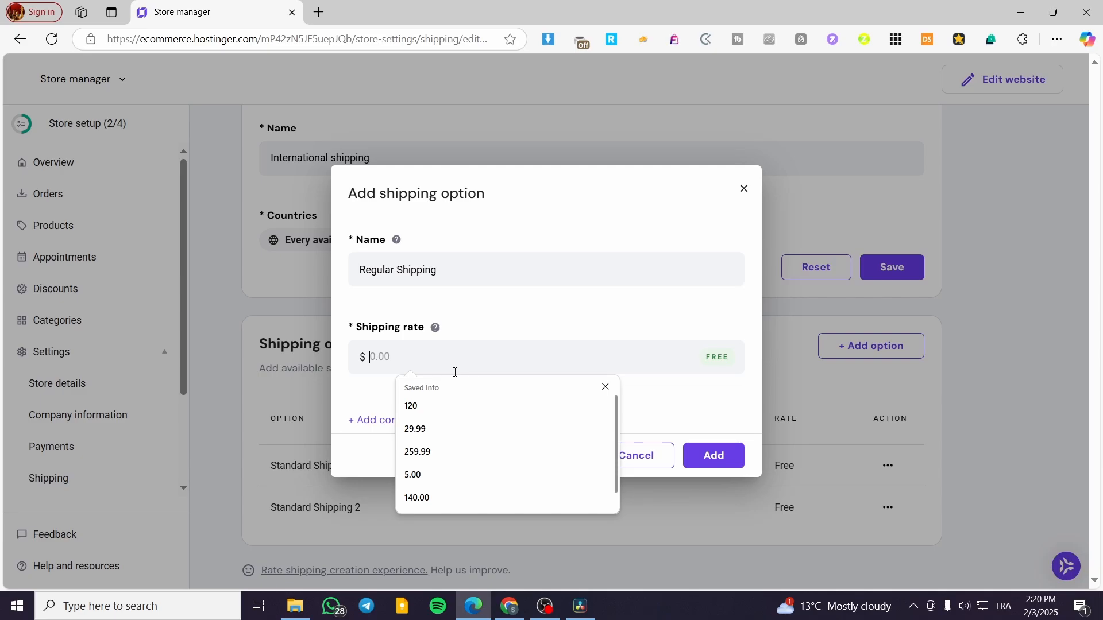
type("25")
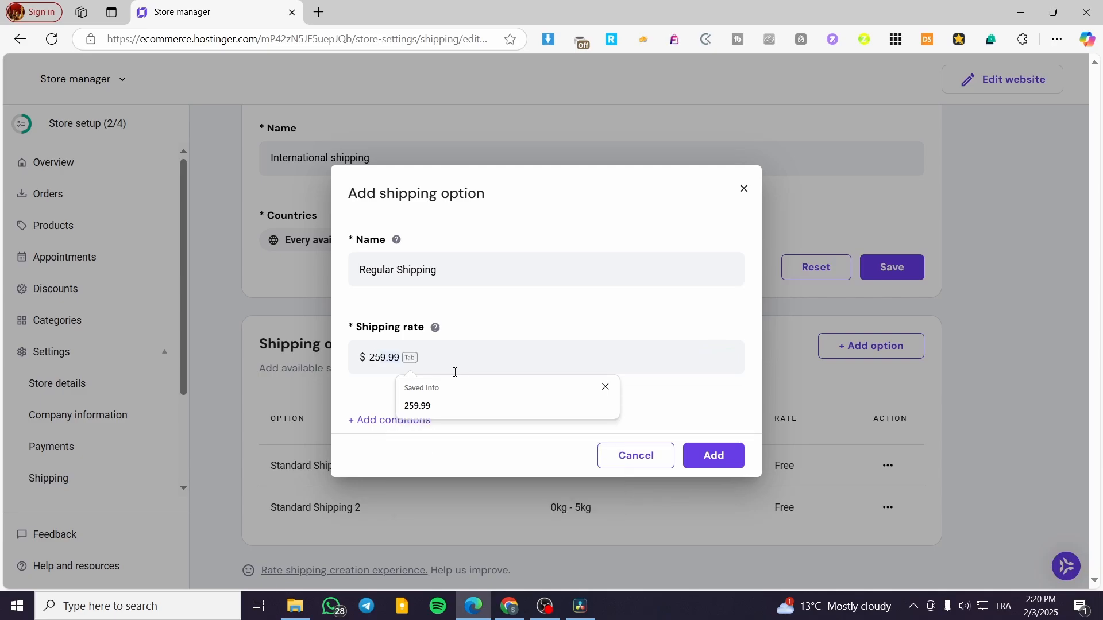
left_click(387, 422)
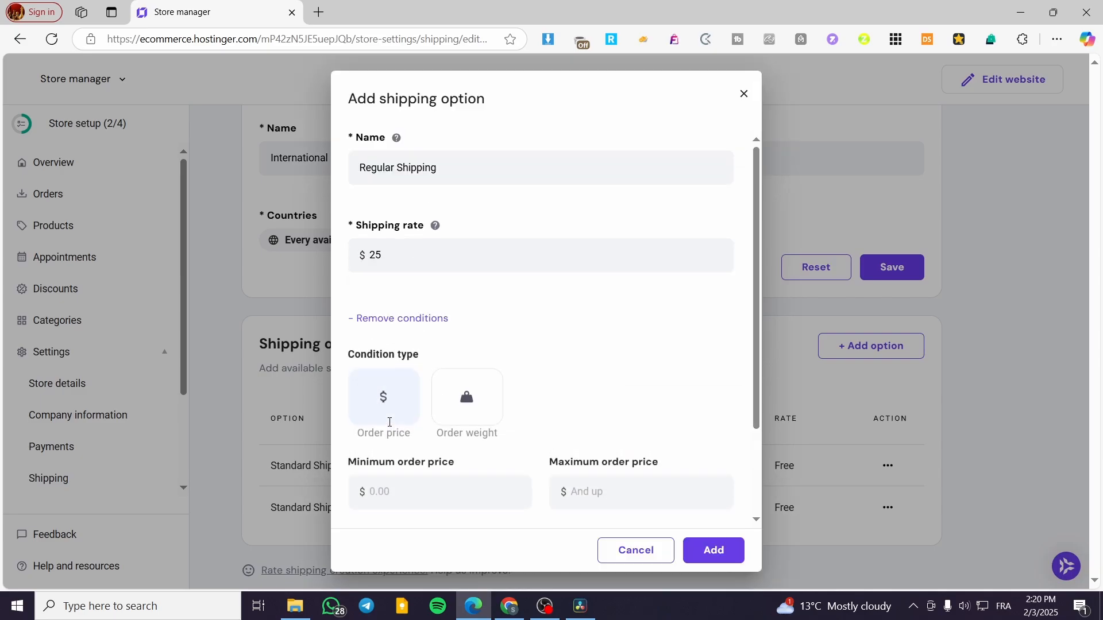
scroll(494, 482, "down", 2)
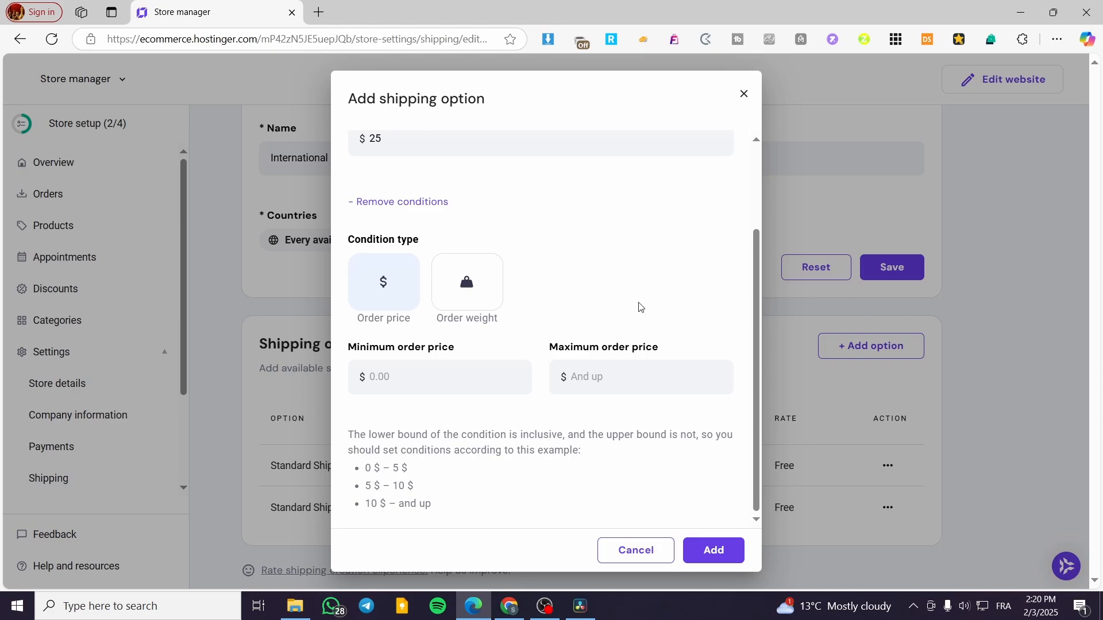
scroll(574, 345, "up", 2)
left_click(422, 316)
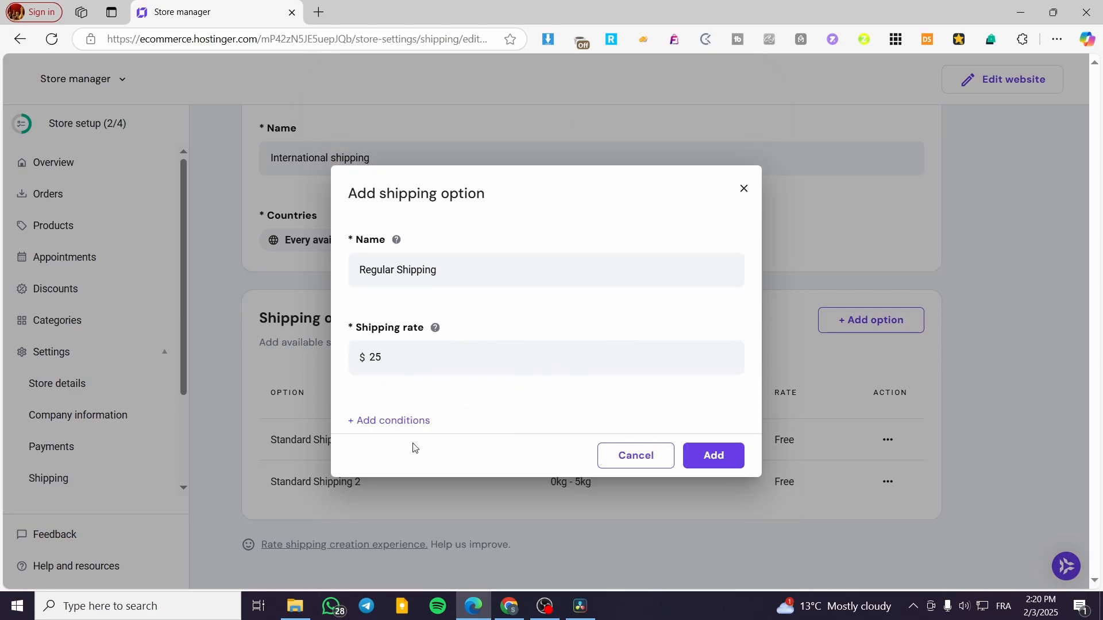
Add the Regular Shipping option to the International shipping zone without any conditions
left_click(718, 459)
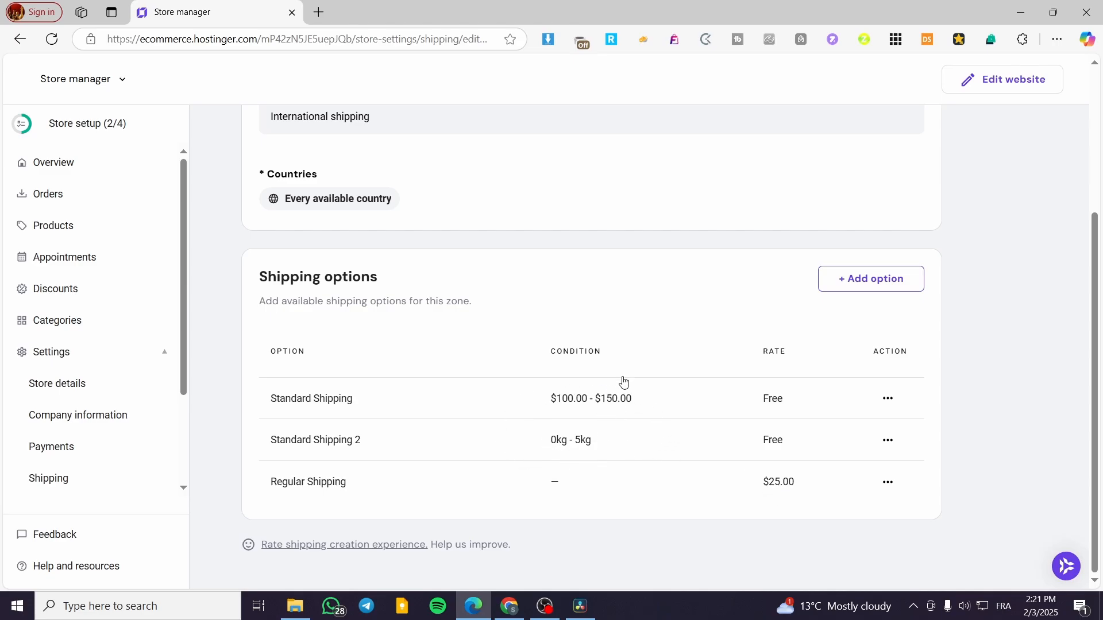
left_click_drag(802, 489, 753, 486)
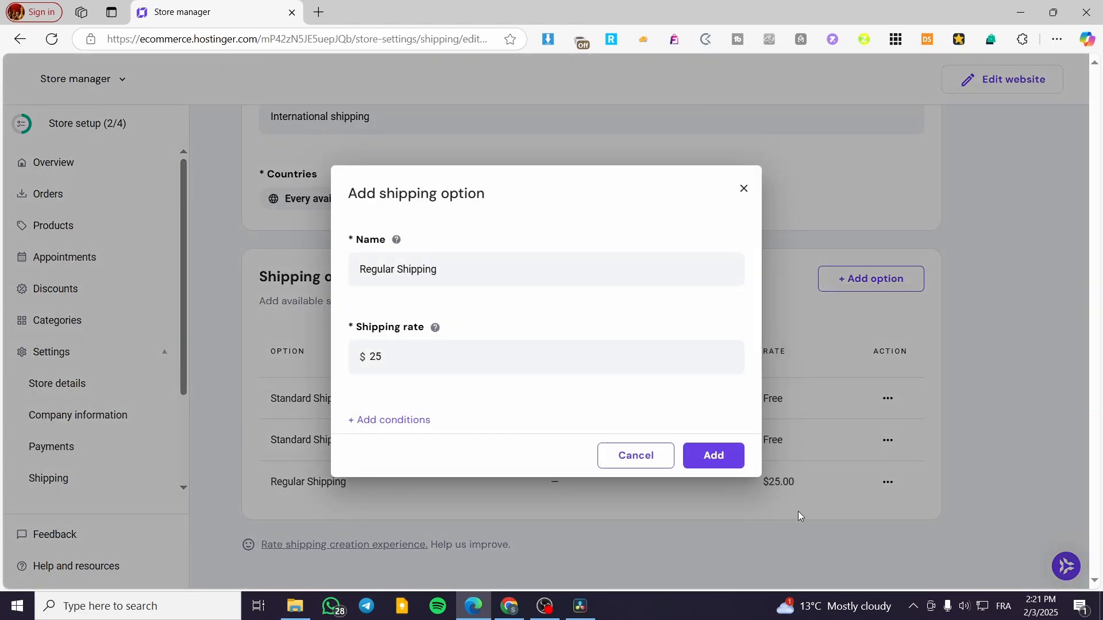
left_click(744, 188)
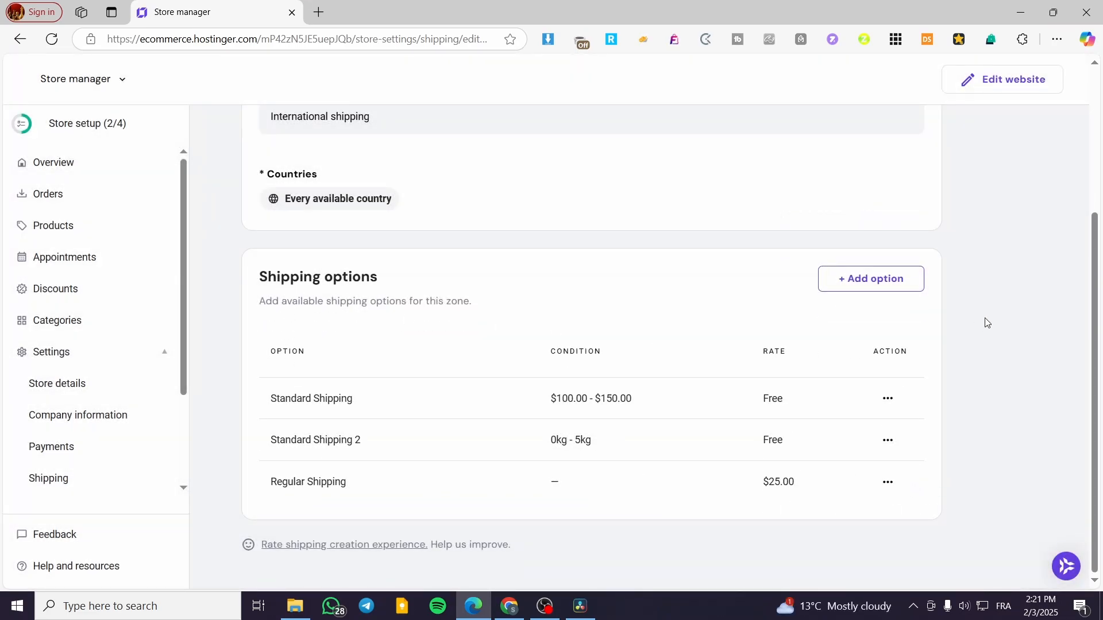
scroll(985, 322, "up", 3)
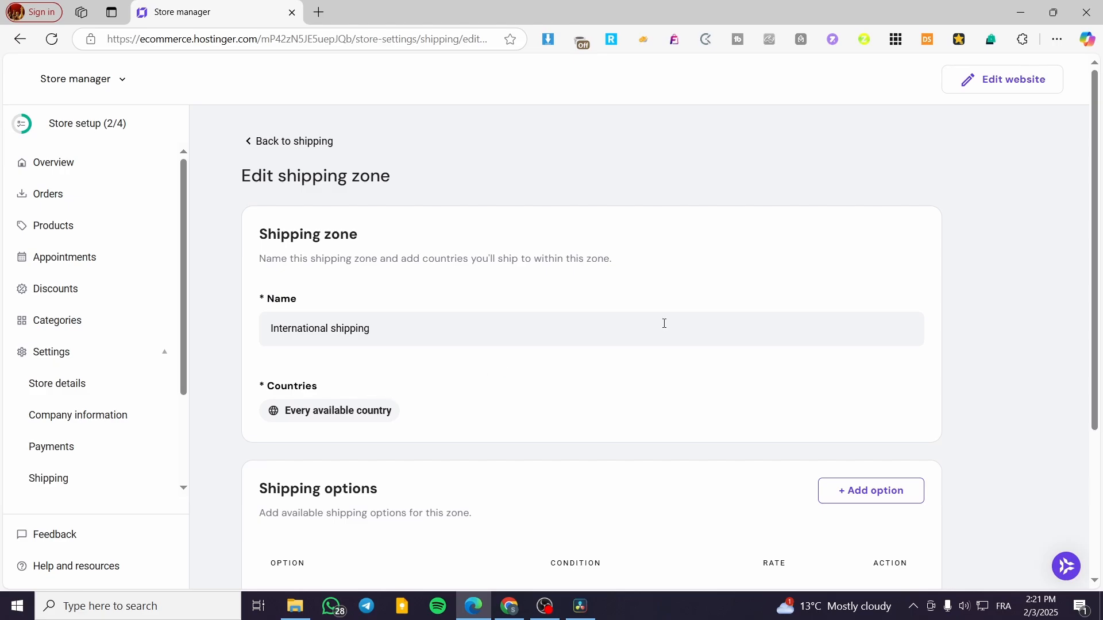